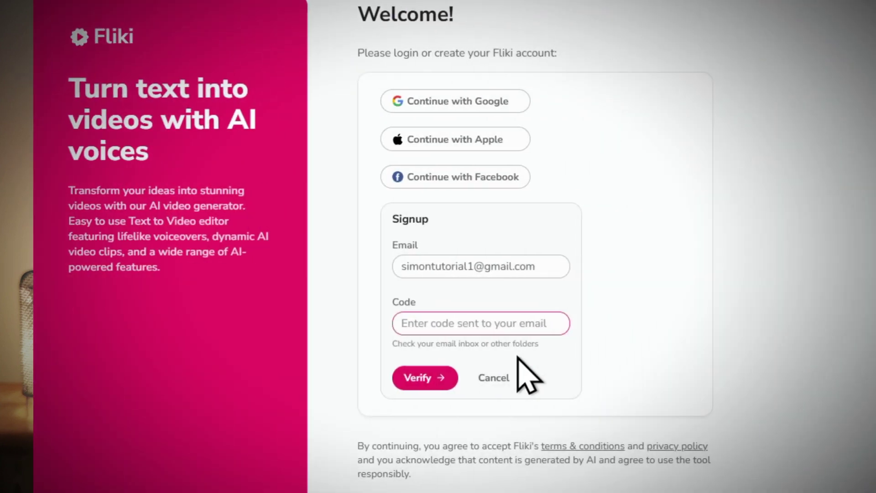
# Submit the pasted verification code, move Scene 1 down the list and select the title caption.
pyautogui.click(387, 381)
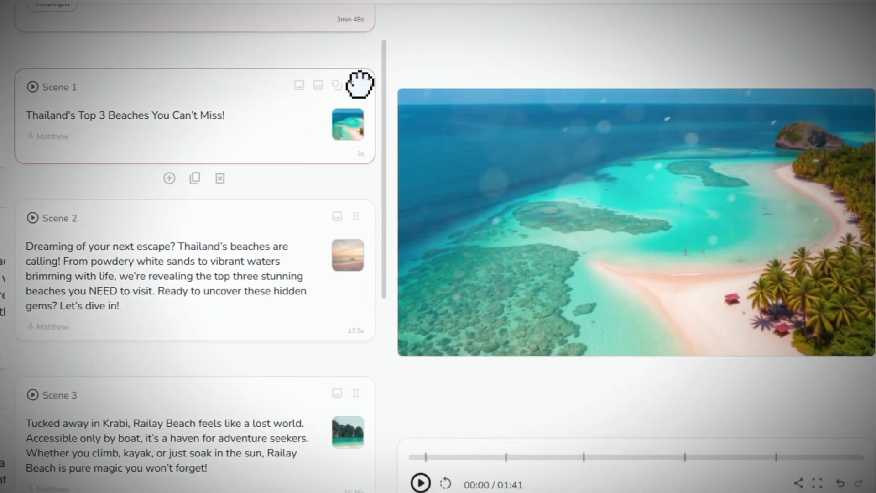
pyautogui.moveTo(836, 82); pyautogui.dragTo(832, 260)
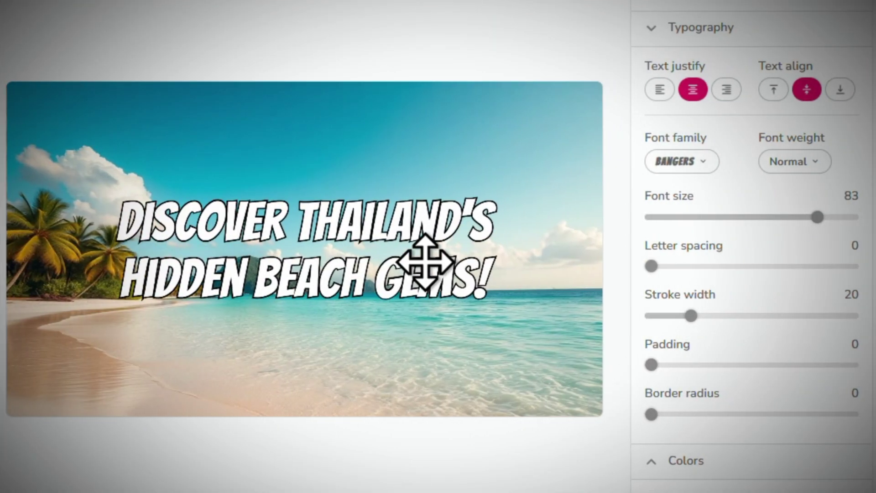
pyautogui.click(372, 260)
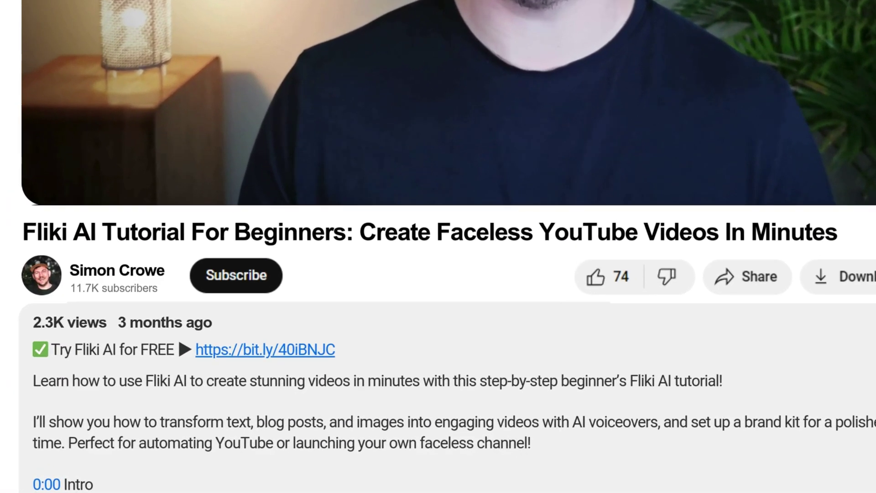
# Open Fliki from the description link and start a free email signup with the account e-mail.
pyautogui.click(311, 373)
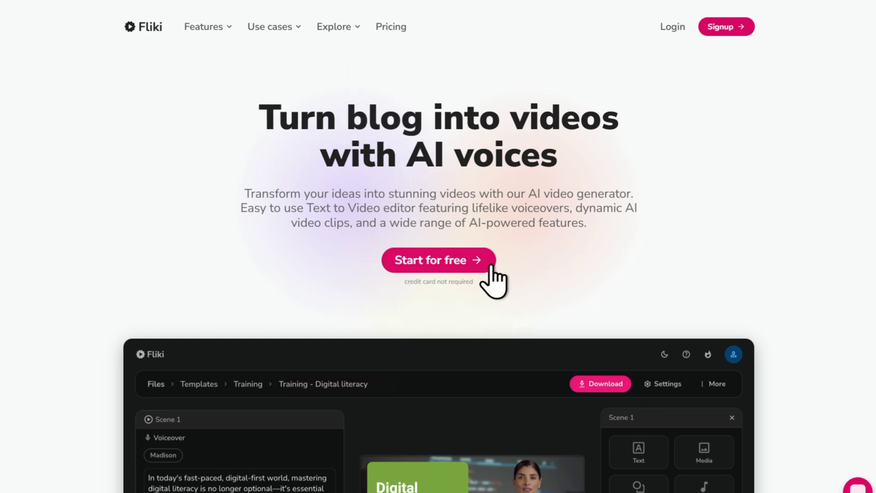
pyautogui.click(439, 267)
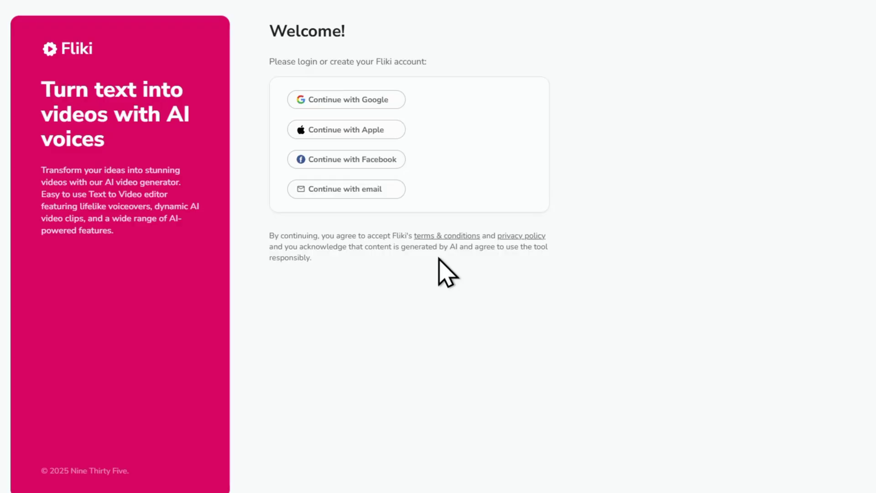
pyautogui.click(360, 190)
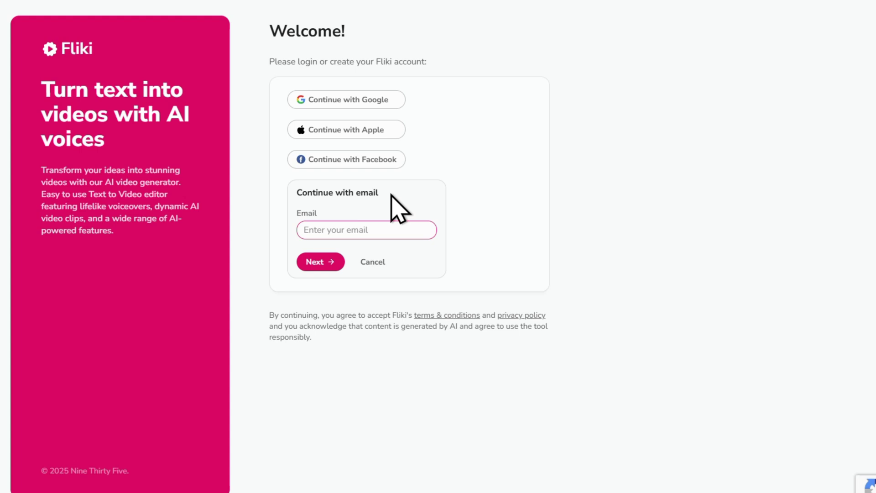
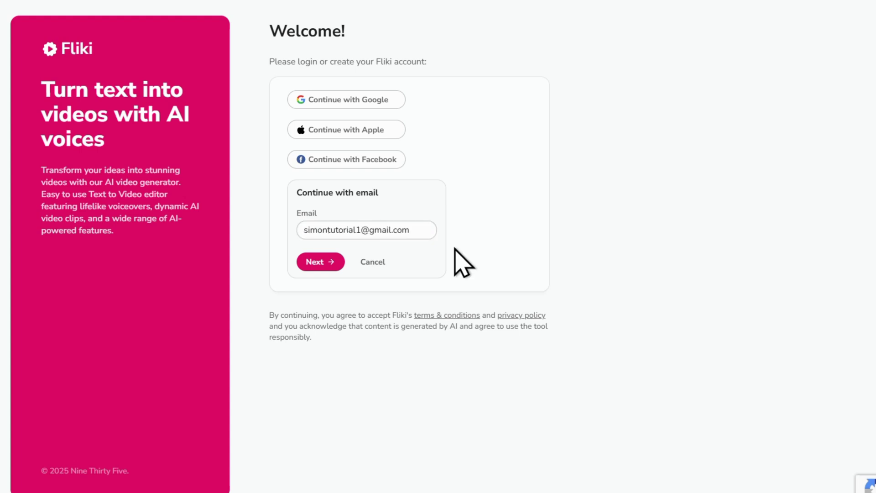
pyautogui.click(317, 262)
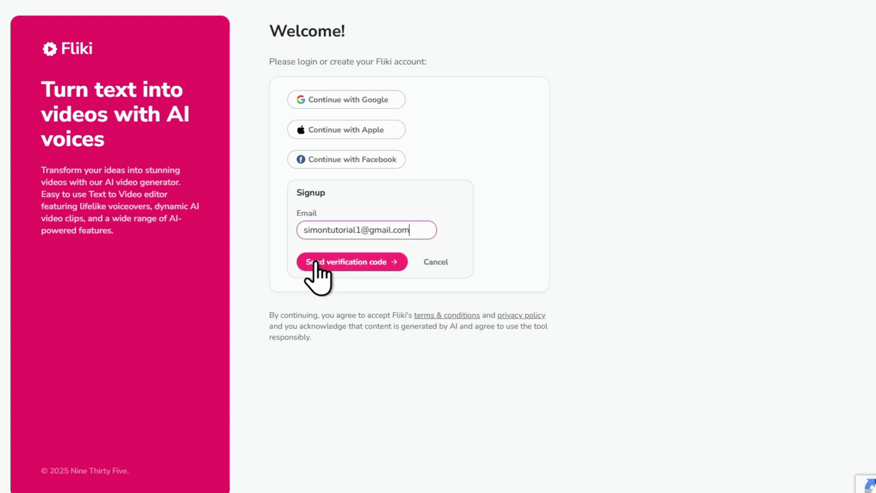
pyautogui.click(317, 262)
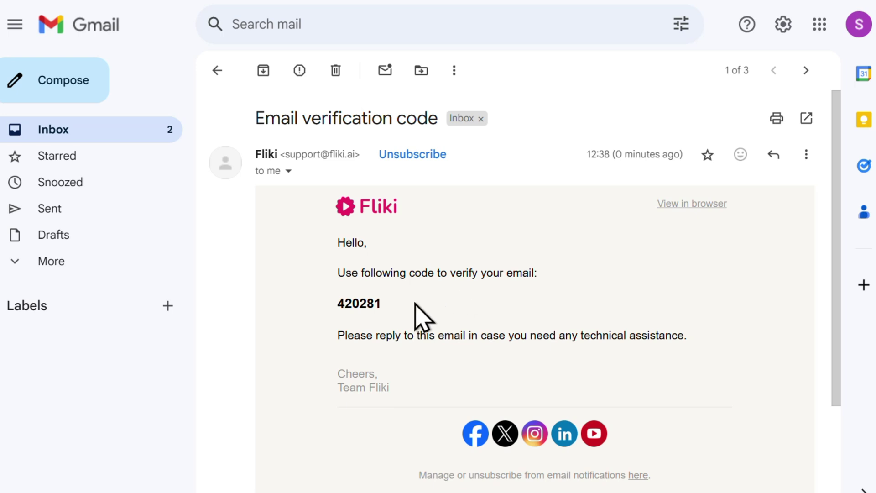
# Copy the code from Fliki's verification email into the signup Code field.
pyautogui.moveTo(385, 303); pyautogui.dragTo(333, 304)
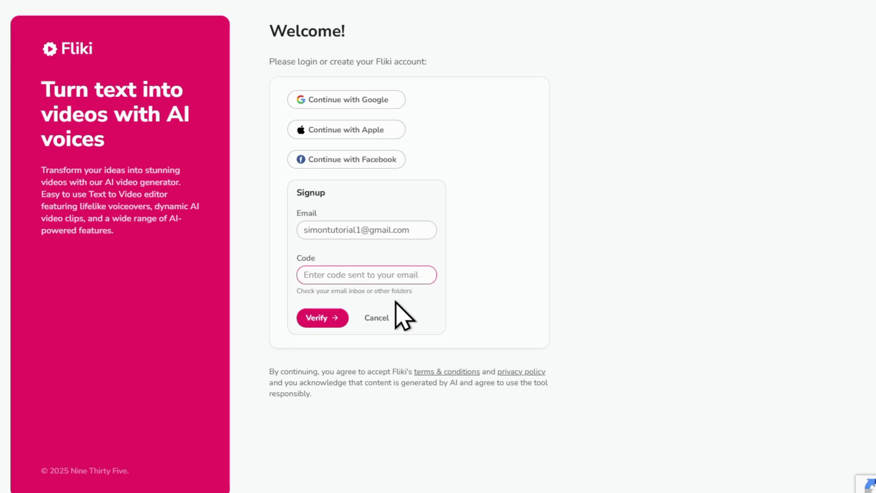
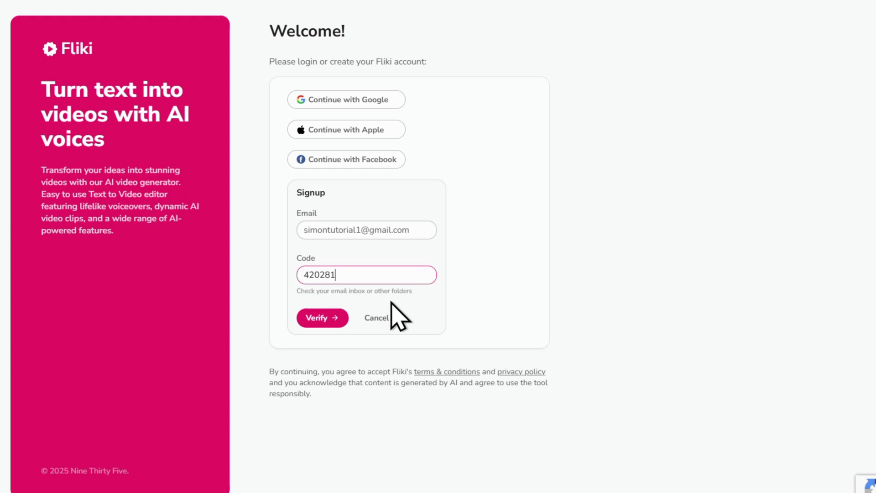
# Verify the code, enter the password and name, and onboard as a Content Creator making YouTube/Instagram videos.
pyautogui.click(319, 318)
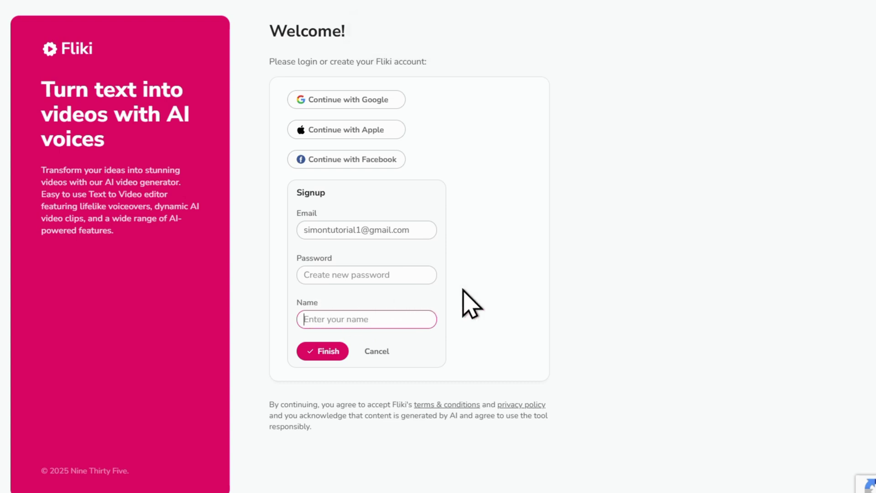
pyautogui.hotkey('shift', 'Tab')
pyautogui.hotkey('ctrl', 'v')
pyautogui.press('Tab')
pyautogui.write('Simon')
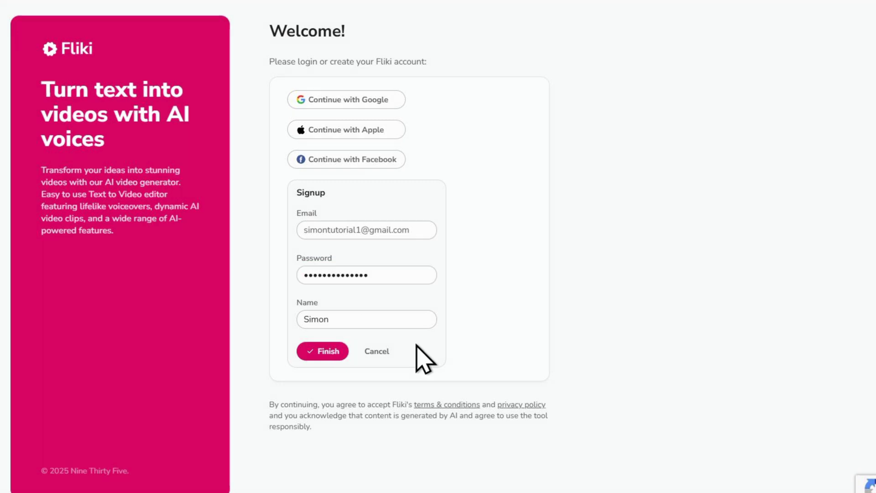
pyautogui.click(313, 354)
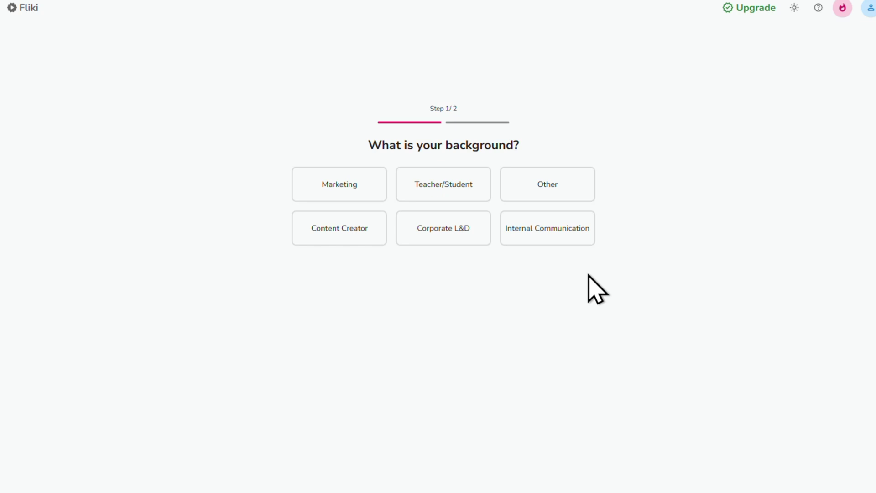
pyautogui.click(352, 241)
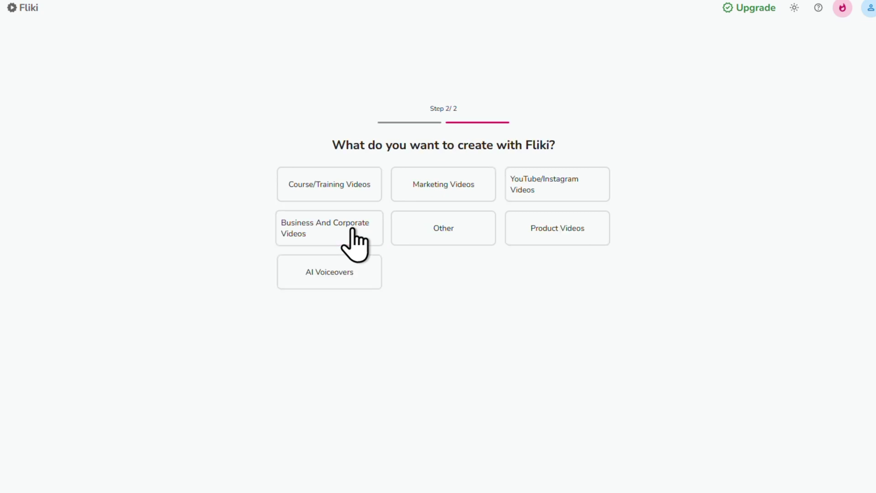
pyautogui.click(556, 183)
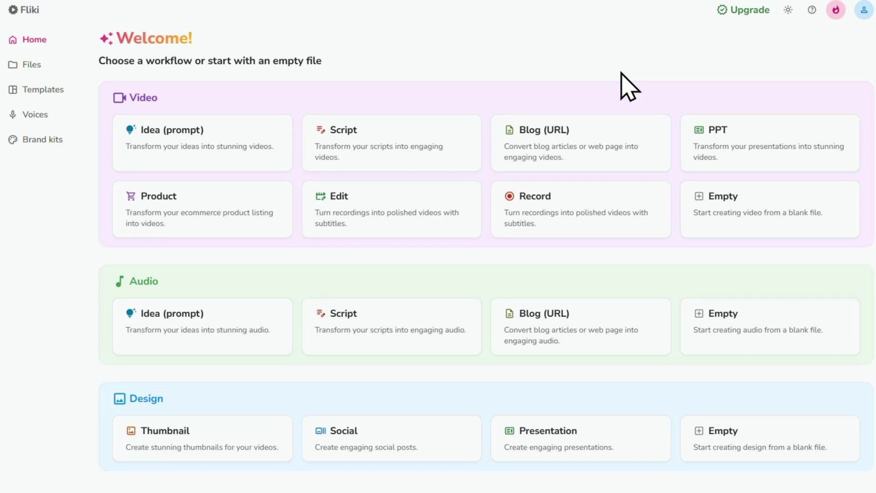
pyautogui.click(746, 11)
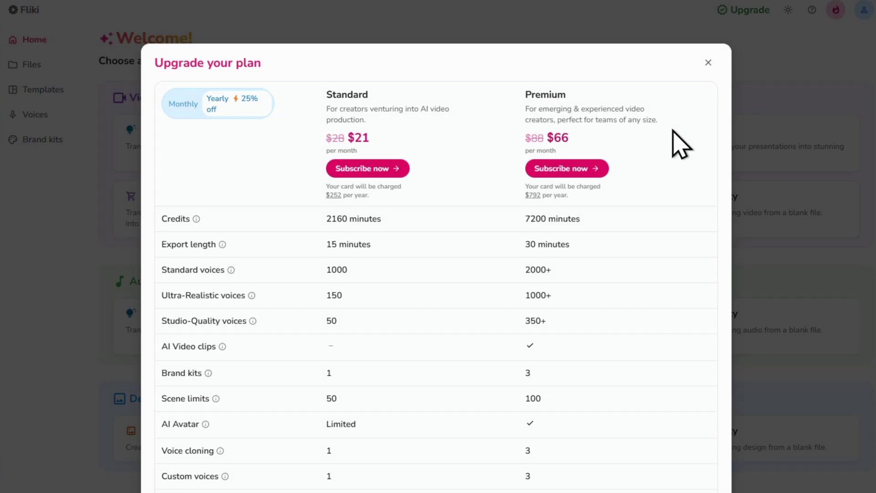
pyautogui.click(708, 63)
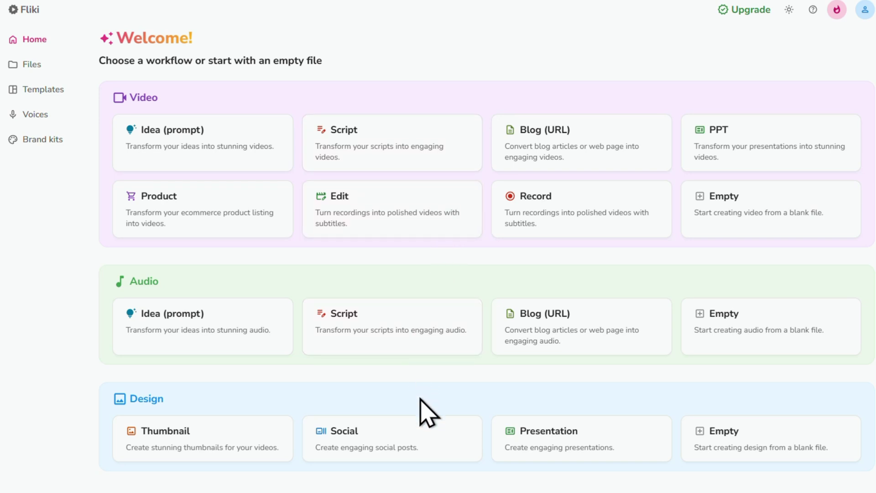
# Browse the Templates library under Files, scrolling through its template categories.
pyautogui.click(40, 64)
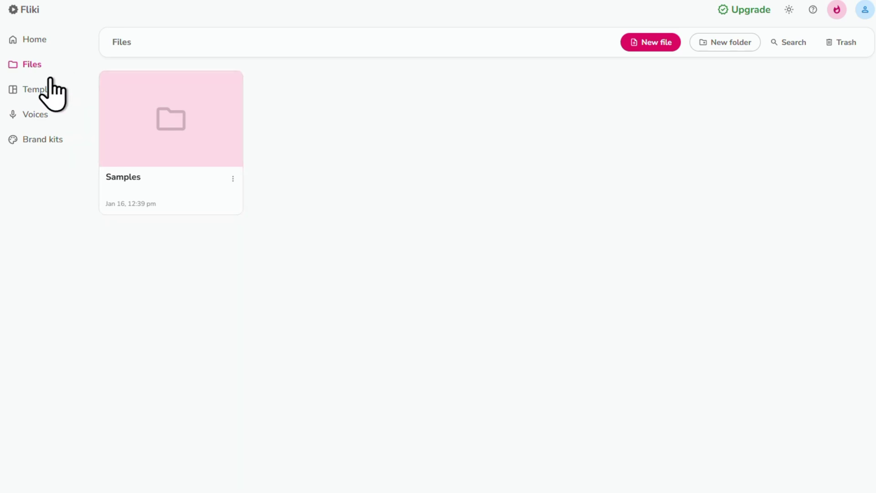
pyautogui.click(38, 89)
pyautogui.scroll(-3, 481, 275)
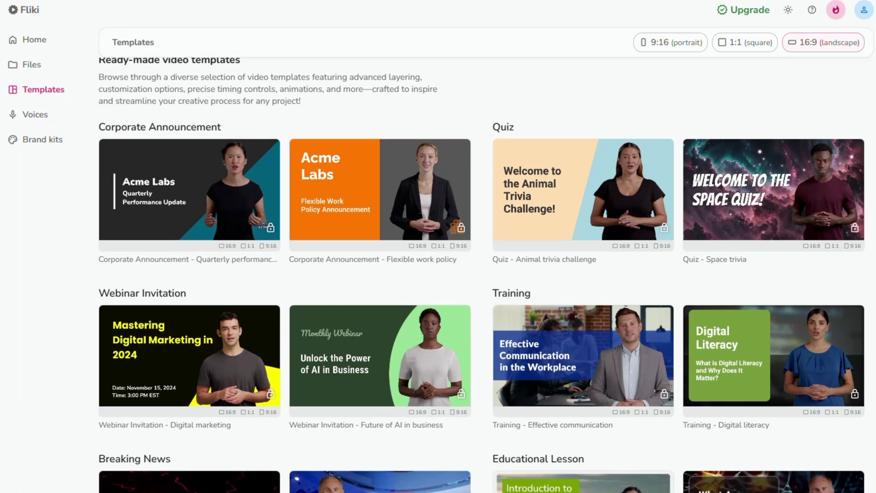
pyautogui.scroll(-3, 481, 275)
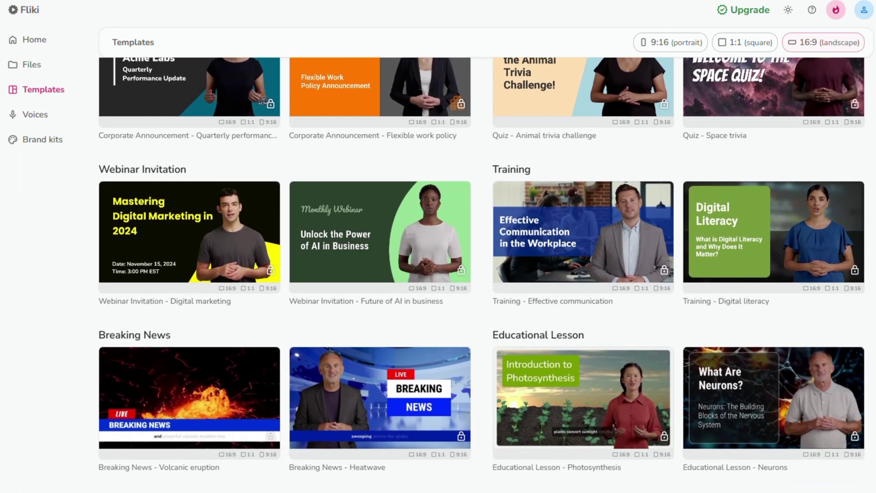
pyautogui.scroll(-4, 482, 275)
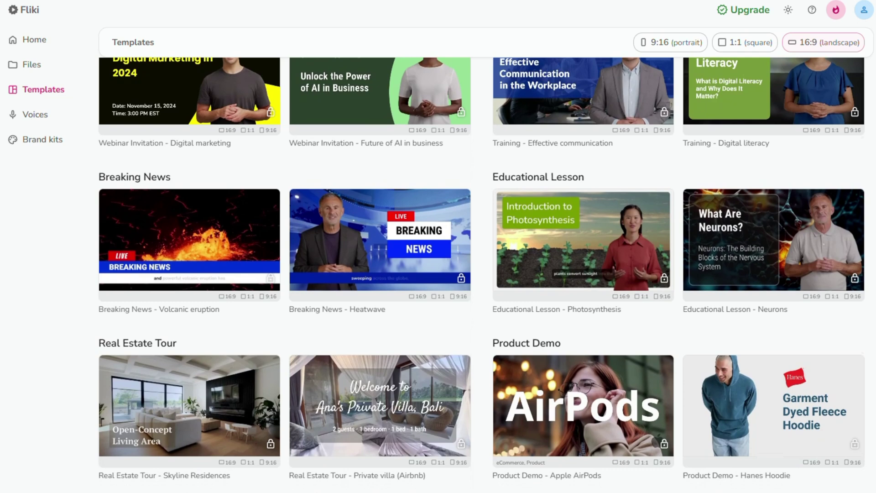
pyautogui.scroll(-3, 482, 275)
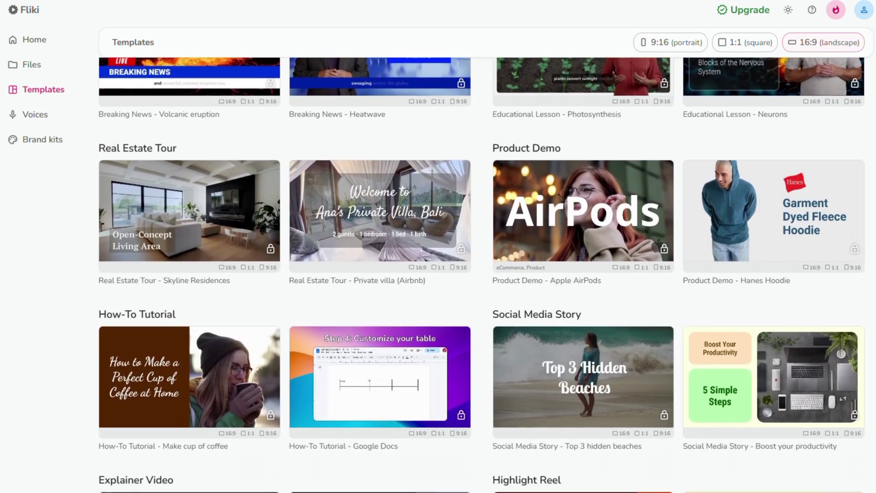
pyautogui.scroll(-2, 826, 219)
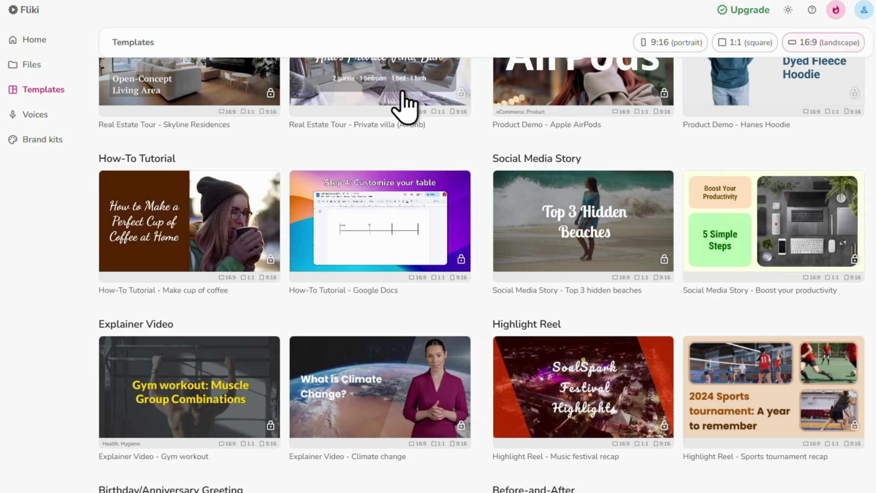
# Check the voice Clone, Custom voice and Brand kits pages, then return to Home.
pyautogui.click(28, 114)
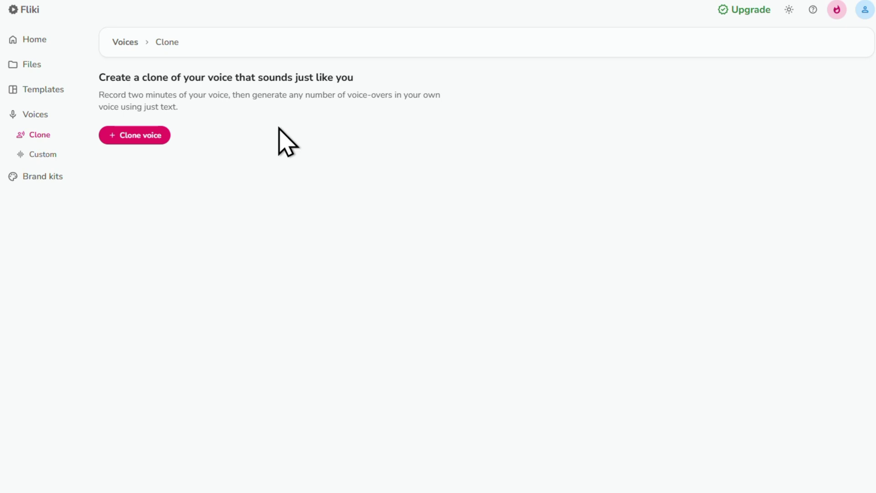
pyautogui.click(39, 154)
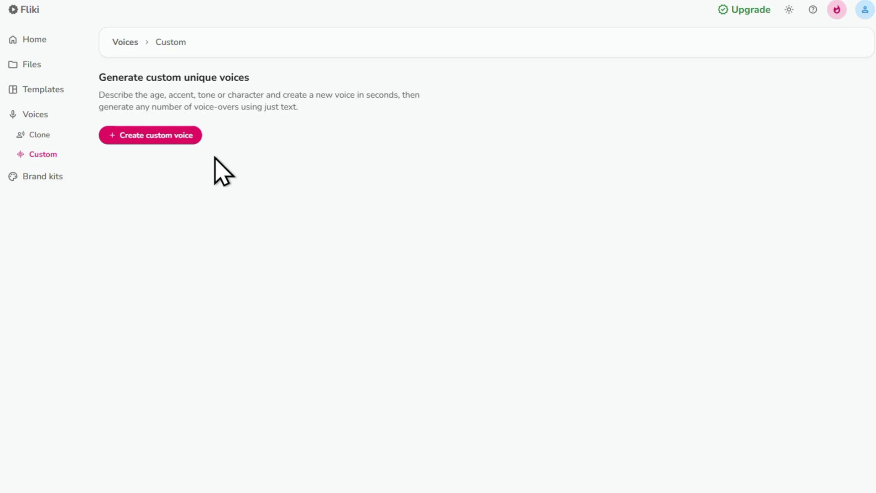
pyautogui.click(34, 178)
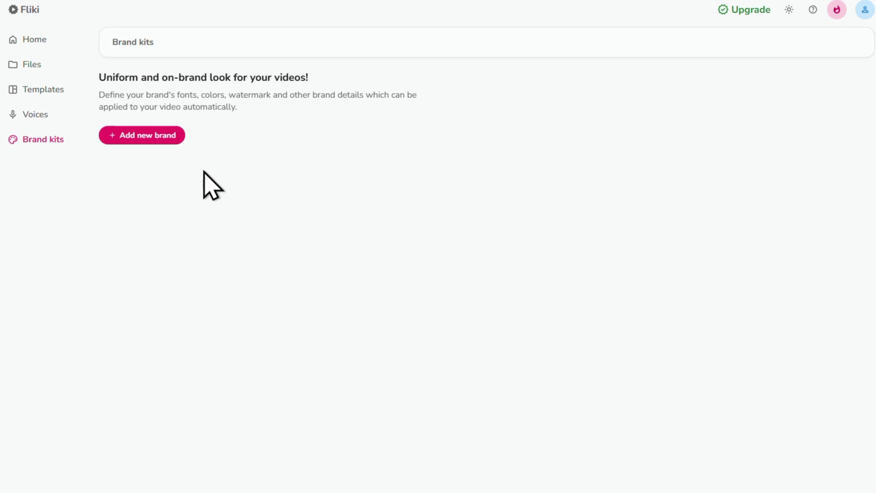
pyautogui.click(33, 39)
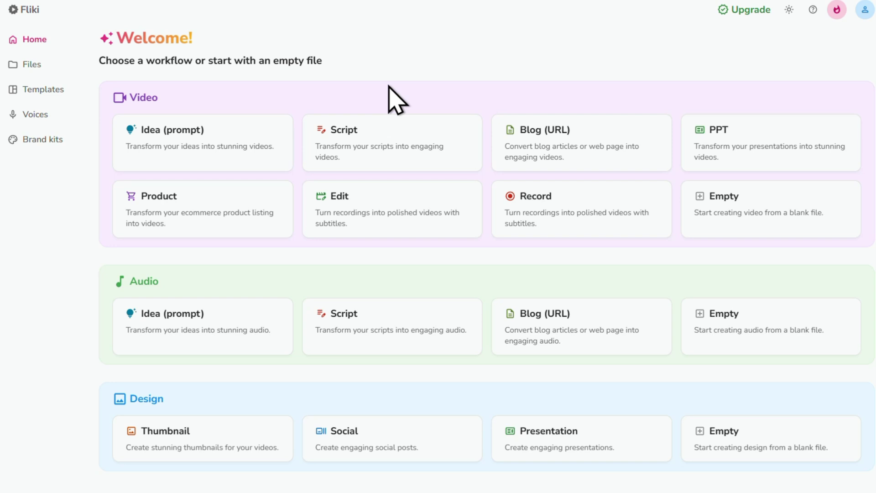
pyautogui.click(200, 155)
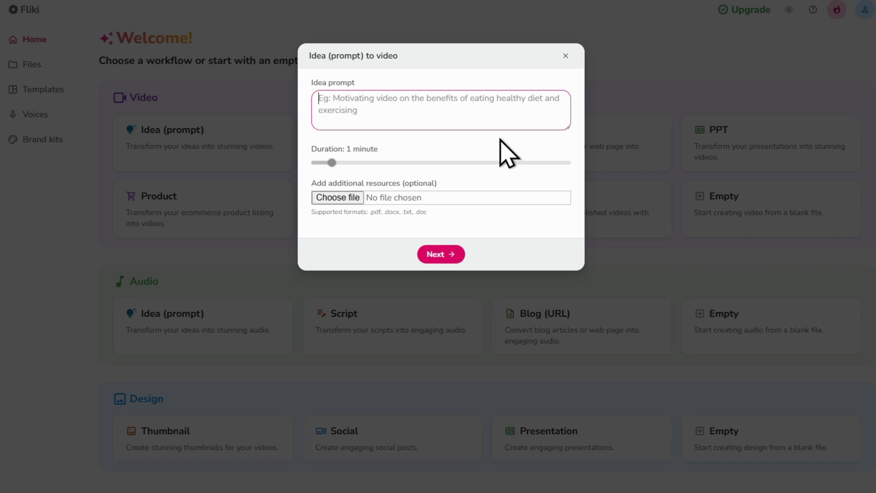
pyautogui.click(565, 56)
pyautogui.click(454, 149)
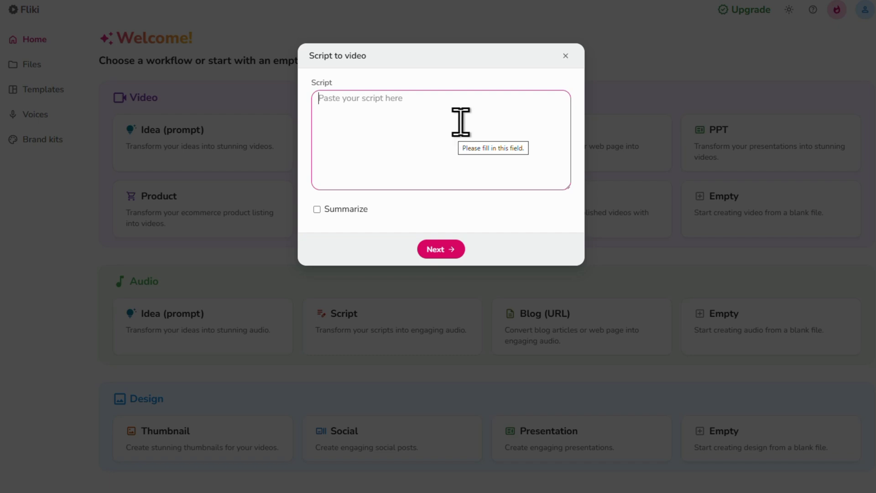
pyautogui.click(565, 55)
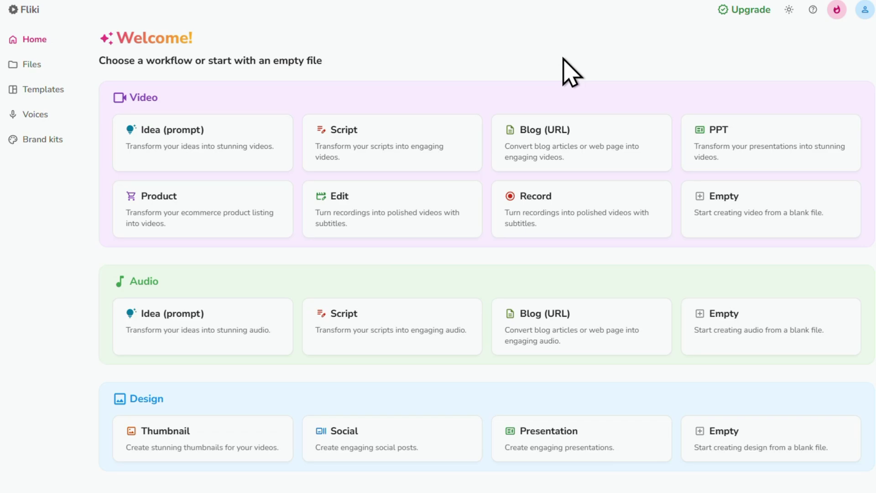
pyautogui.click(582, 136)
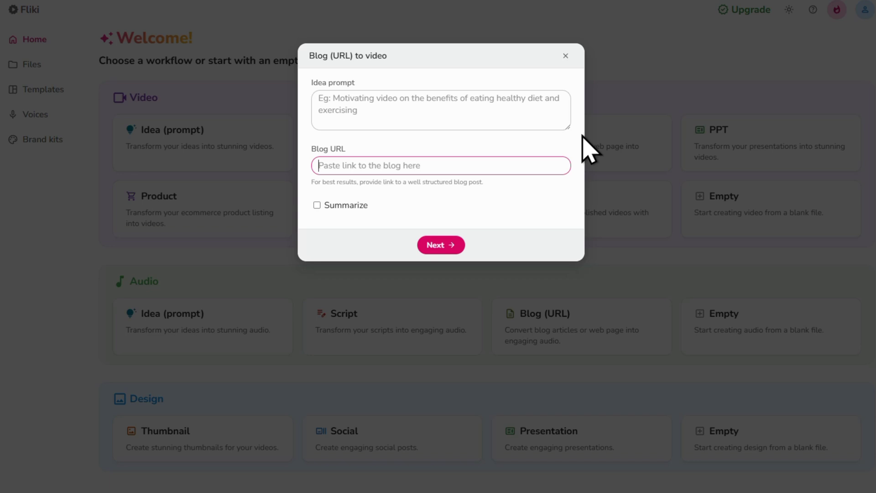
pyautogui.click(566, 56)
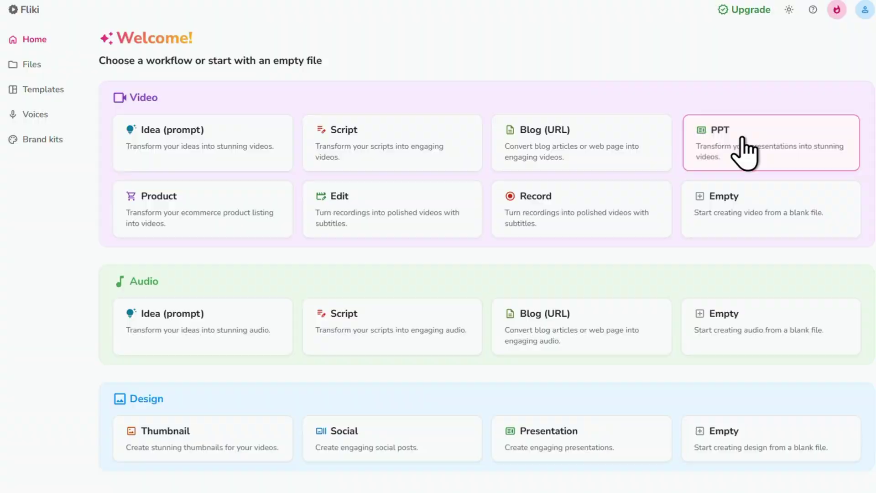
pyautogui.click(742, 139)
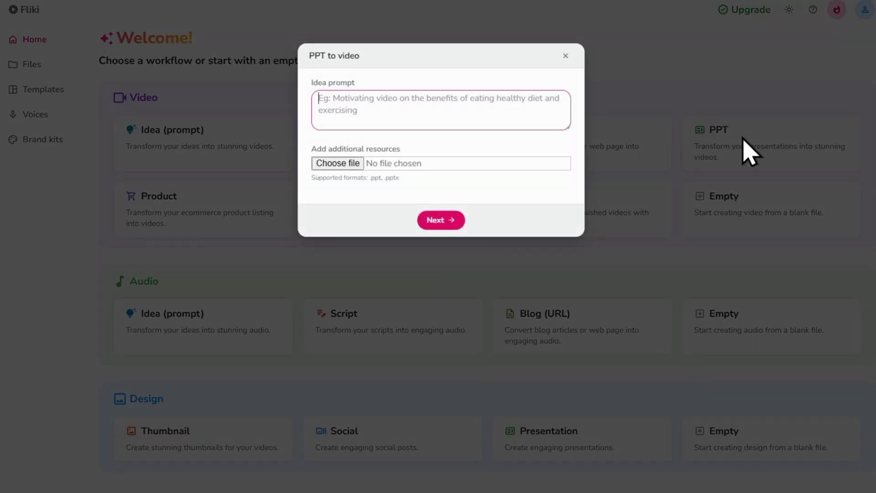
pyautogui.click(565, 55)
pyautogui.click(246, 197)
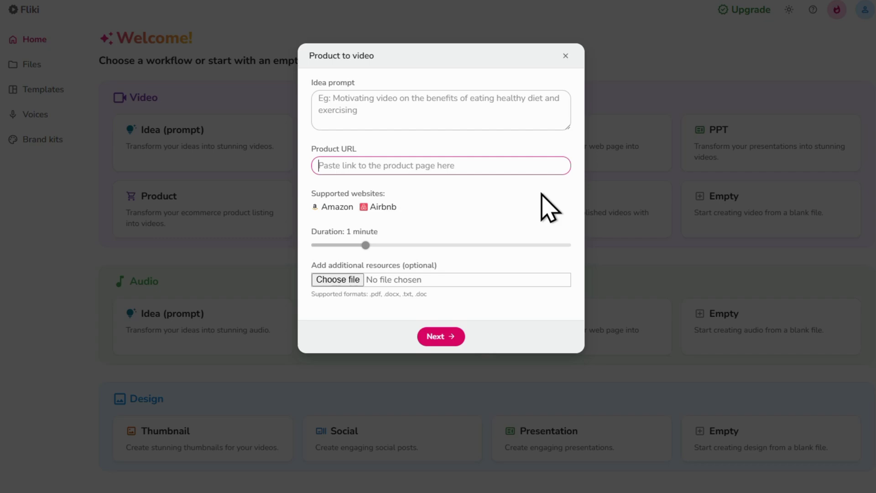
pyautogui.click(565, 56)
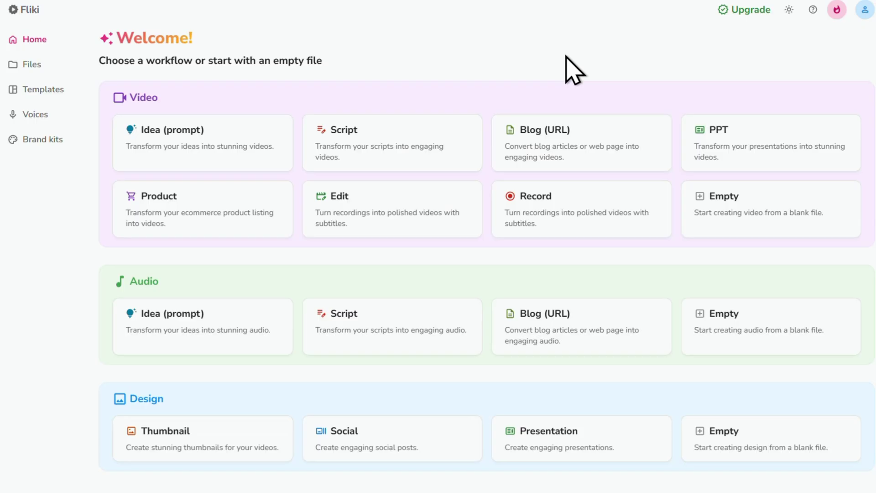
pyautogui.click(461, 210)
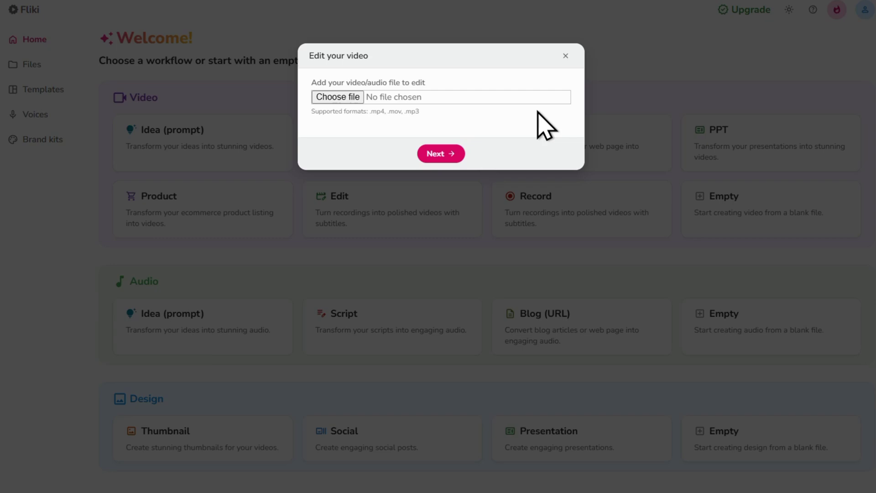
pyautogui.click(566, 56)
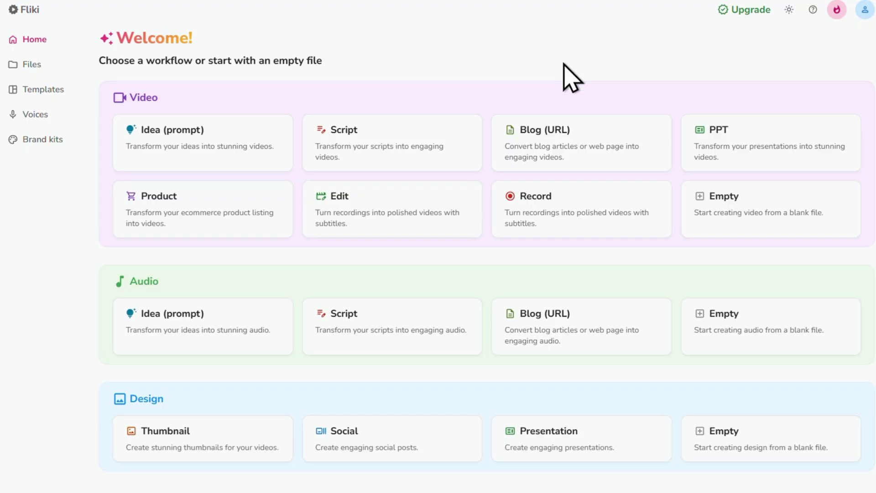
pyautogui.click(623, 210)
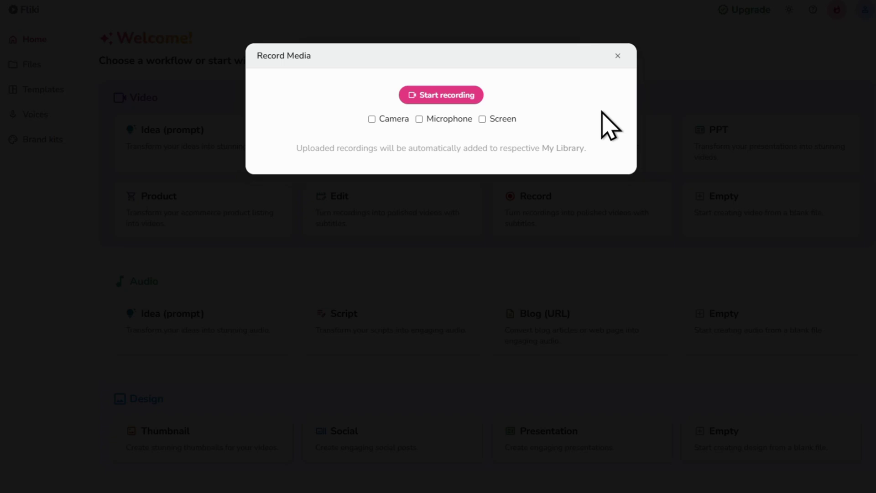
pyautogui.click(618, 56)
pyautogui.click(776, 215)
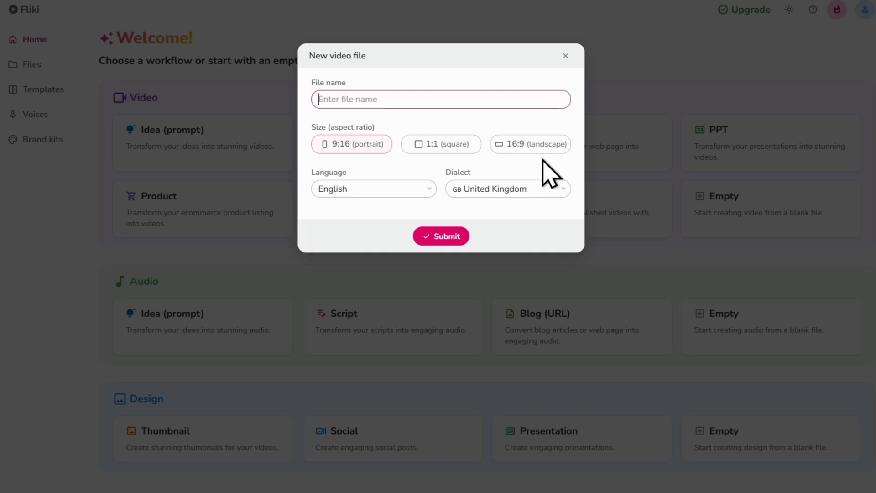
pyautogui.click(565, 56)
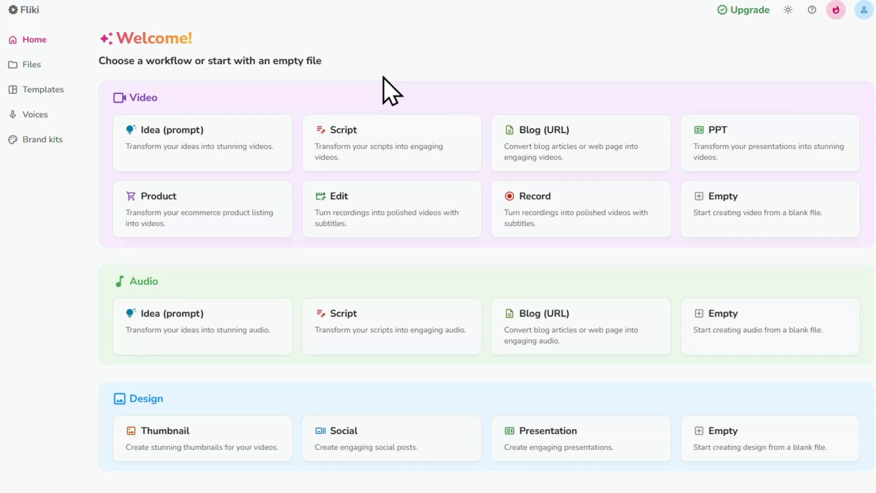
# Start an Idea video with prompt 'Stunning video showcasing the top 3 beaches in Thailand', lasting 1 minute.
pyautogui.click(206, 153)
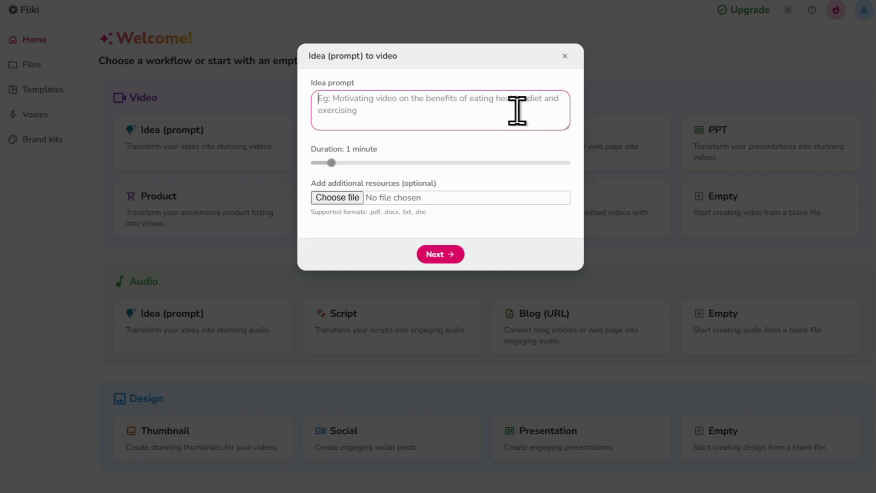
pyautogui.write('Stunning video showcasing the top 3 beaches in Thailand')
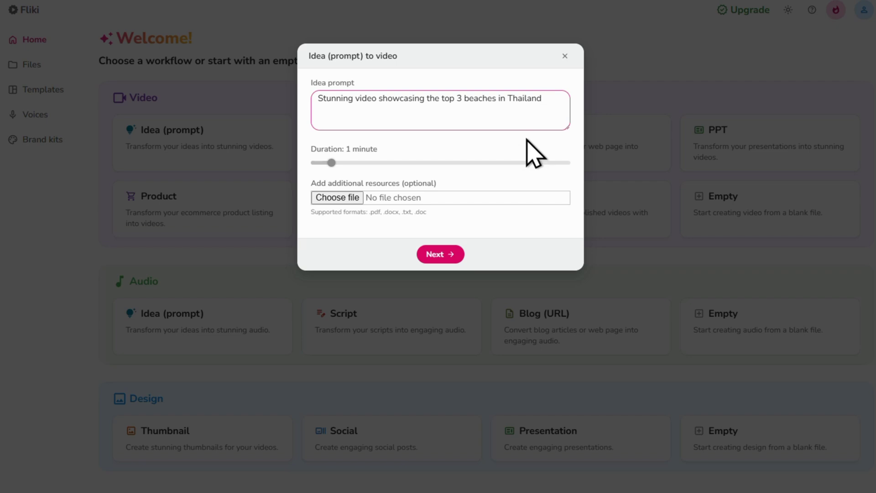
pyautogui.click(527, 139)
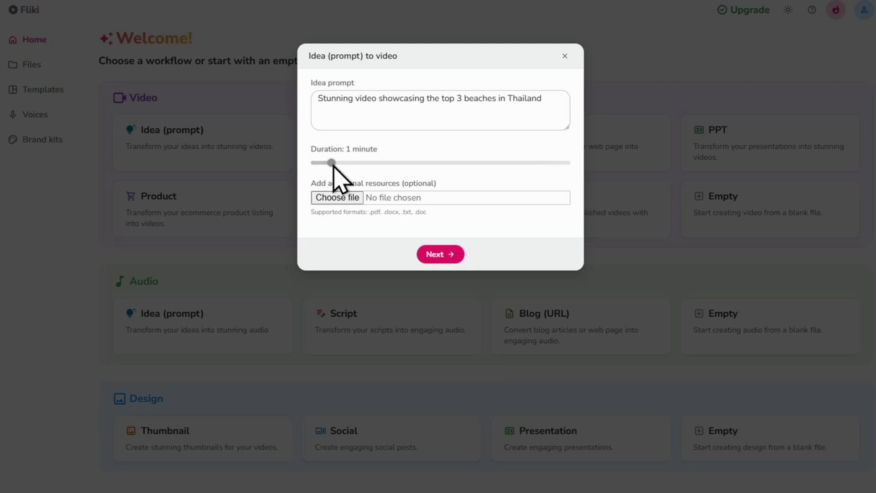
pyautogui.moveTo(331, 163); pyautogui.dragTo(596, 190)
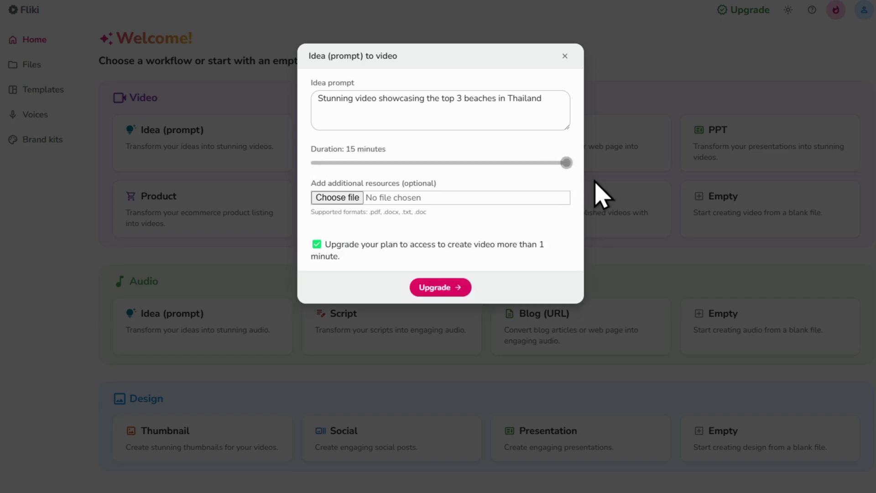
pyautogui.moveTo(565, 163); pyautogui.dragTo(336, 160)
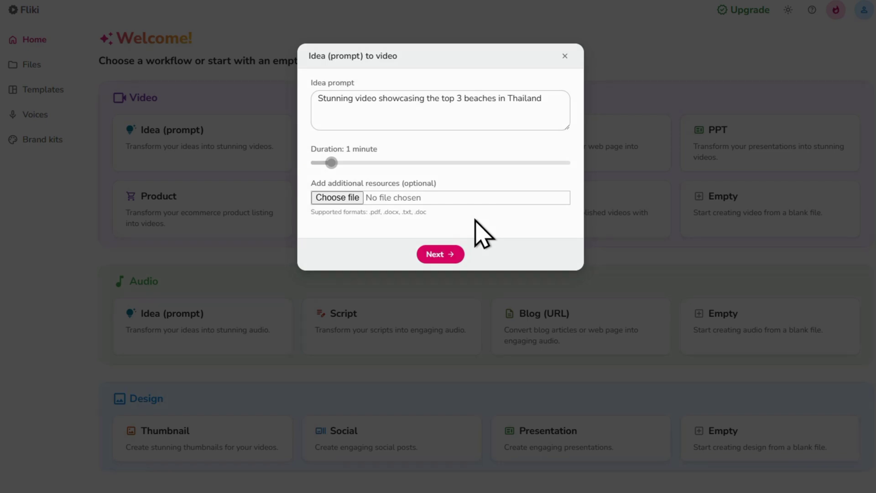
# Choose Adventurous tone, Vacation planning purpose and Beach lovers audience for the idea video.
pyautogui.click(439, 253)
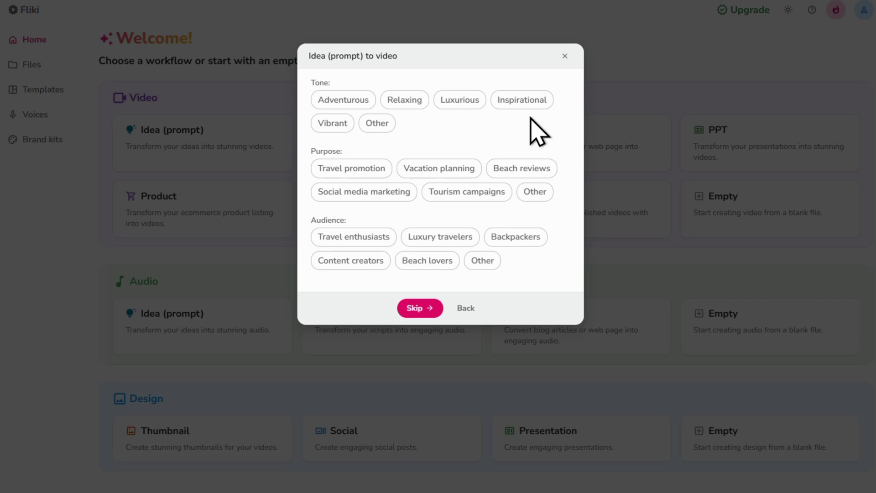
pyautogui.click(381, 125)
pyautogui.click(349, 103)
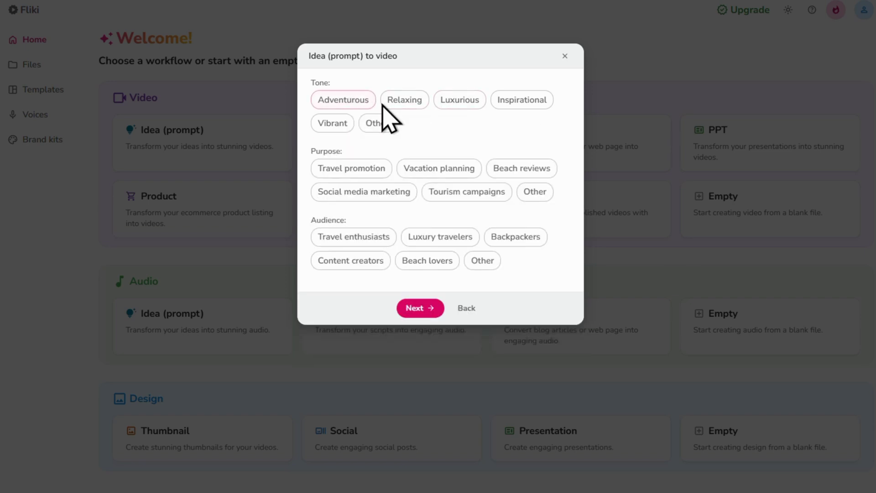
pyautogui.click(434, 168)
pyautogui.click(423, 262)
pyautogui.click(415, 309)
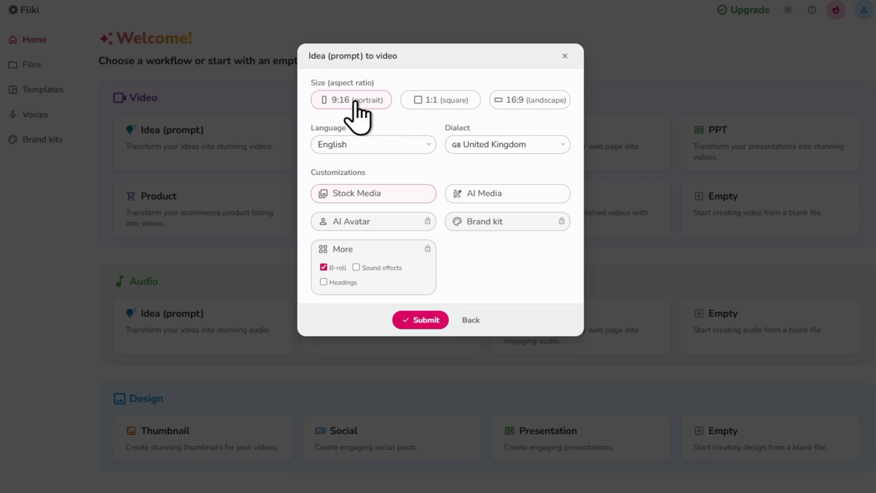
# Set the video size to 16:9 landscape with English narration.
pyautogui.click(435, 102)
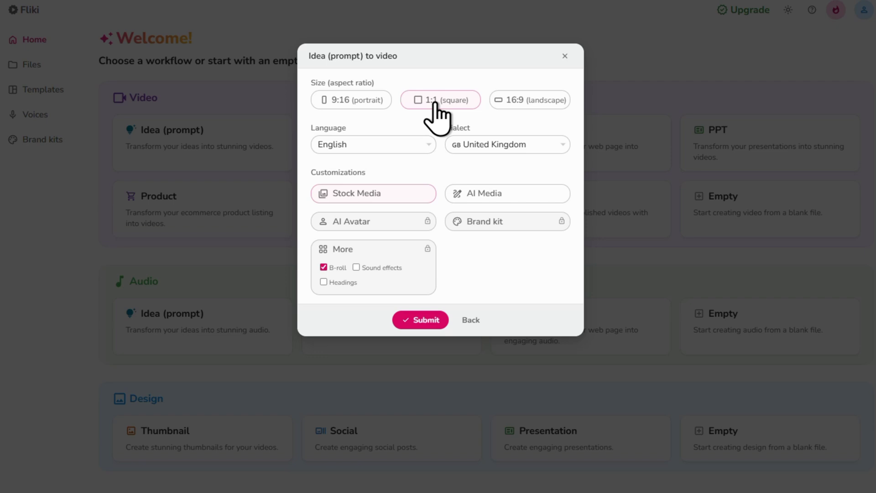
pyautogui.click(525, 109)
pyautogui.click(427, 144)
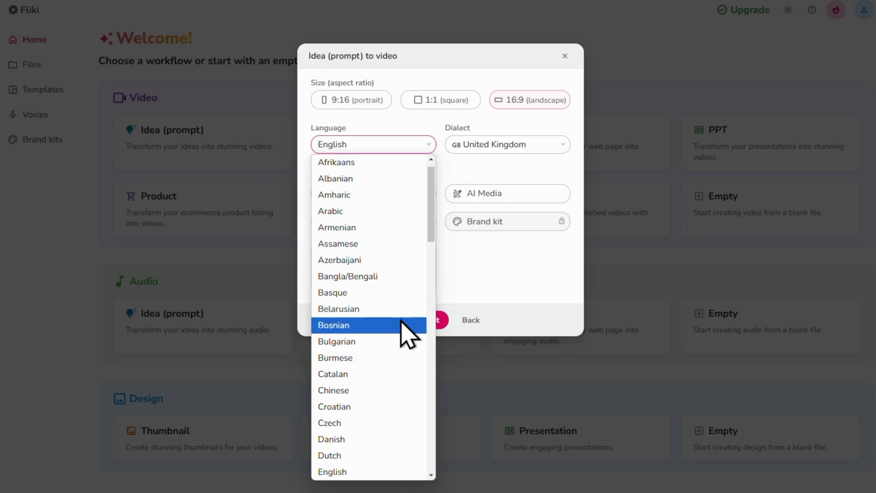
pyautogui.click(453, 166)
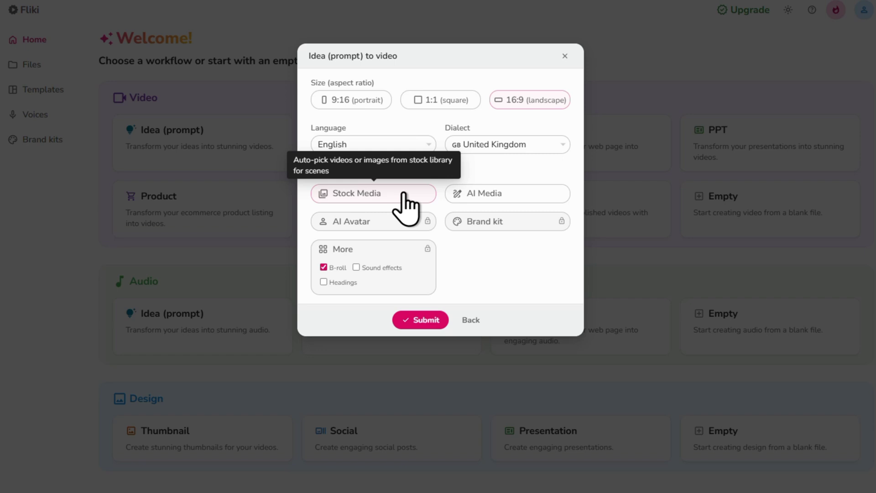
# Use AI Media in the Cinematic style and submit the video for generation.
pyautogui.click(525, 200)
pyautogui.click(531, 214)
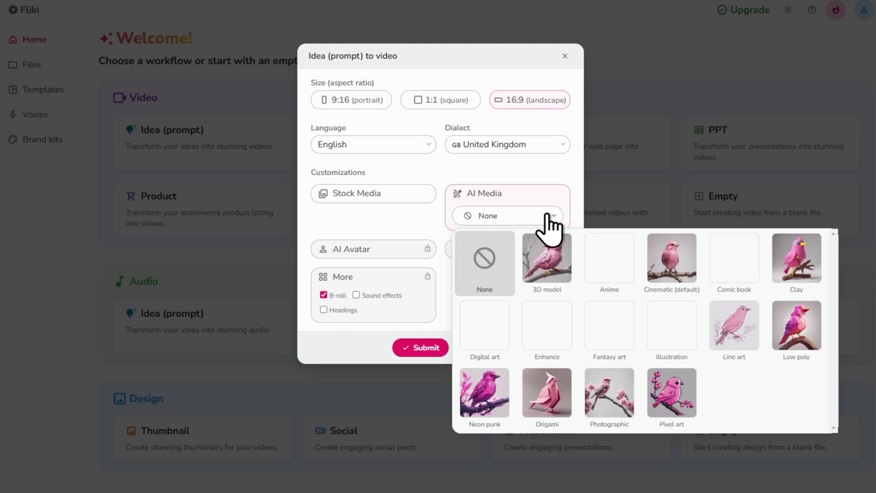
pyautogui.click(680, 284)
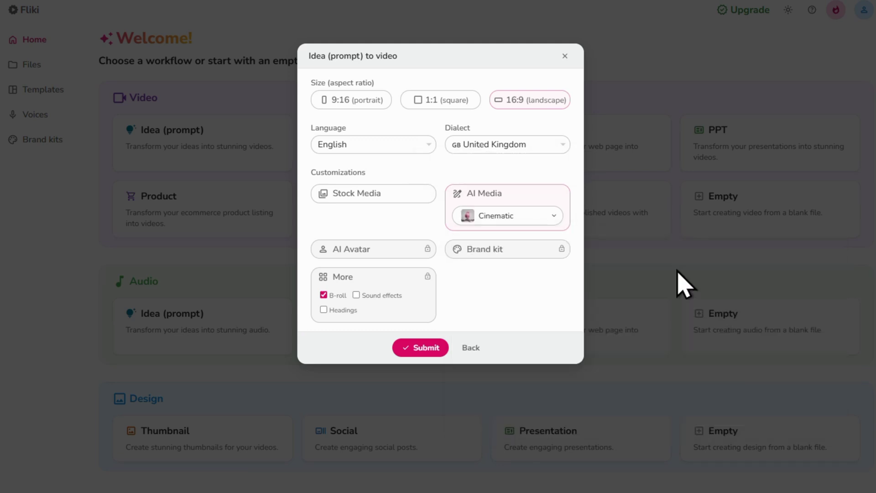
pyautogui.click(425, 347)
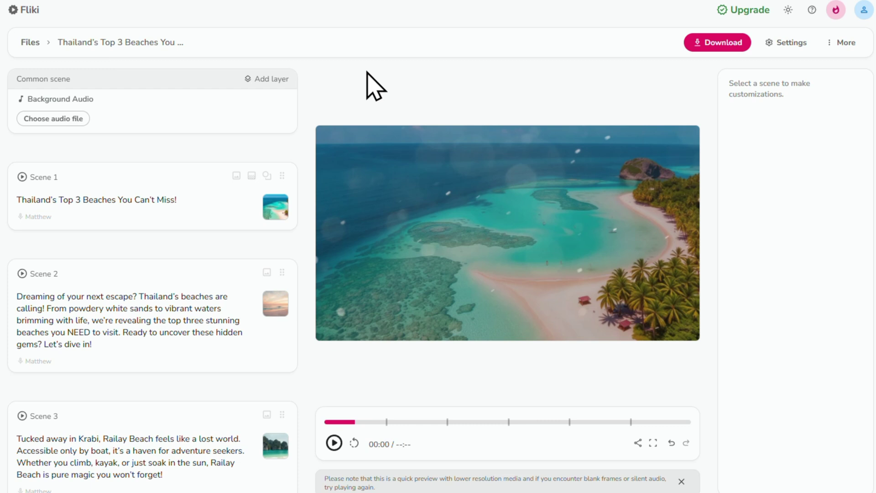
# Keep the title 'Thailand's Top 3 Beaches You Can't Miss!' and preview the video's opening.
pyautogui.click(168, 41)
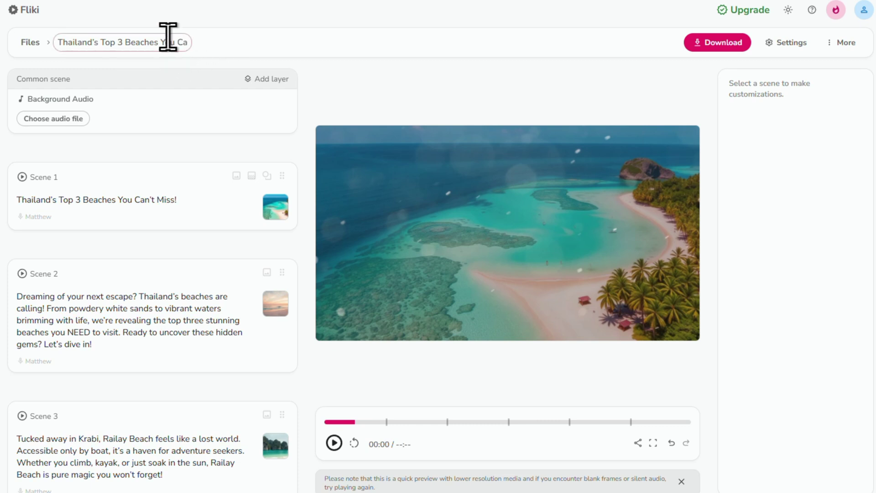
pyautogui.click(216, 42)
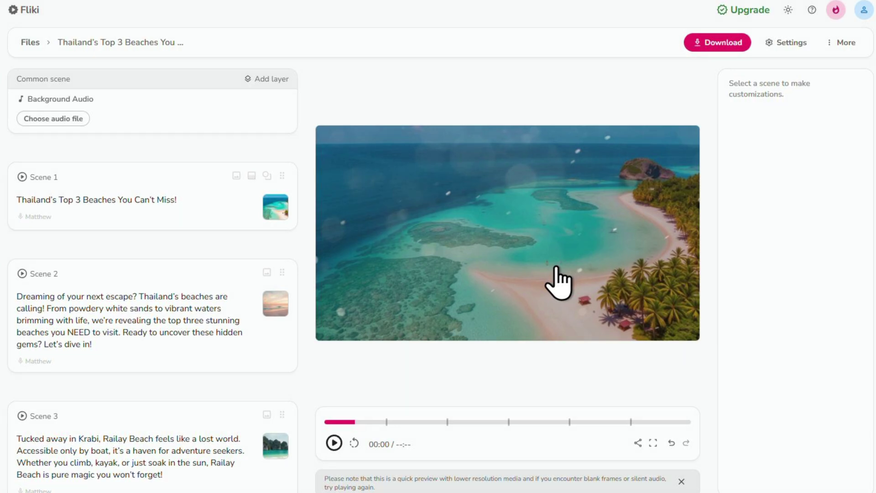
pyautogui.click(334, 443)
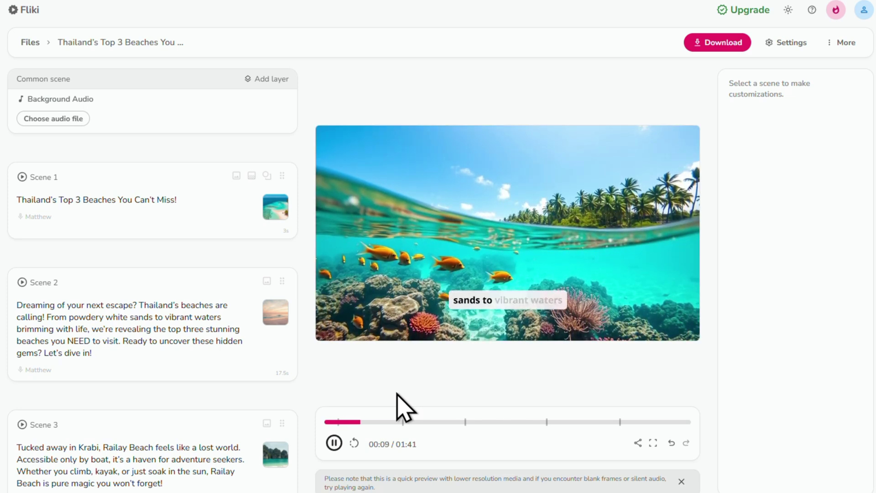
pyautogui.click(333, 443)
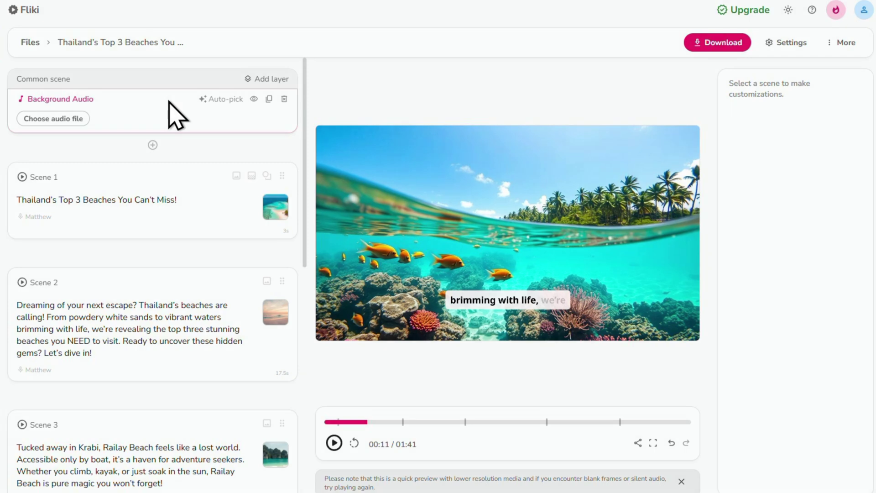
# Auto-pick the Triumph background track, preview it, and open the Audio picker for alternatives.
pyautogui.click(228, 99)
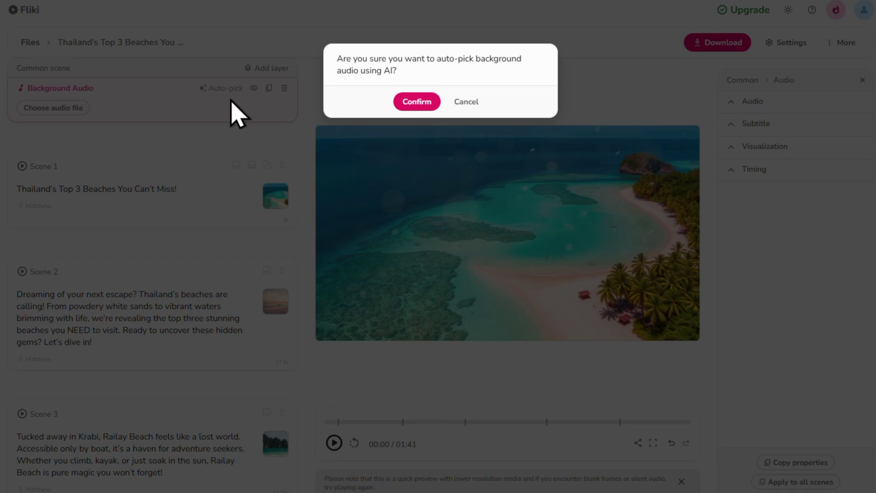
pyautogui.click(408, 104)
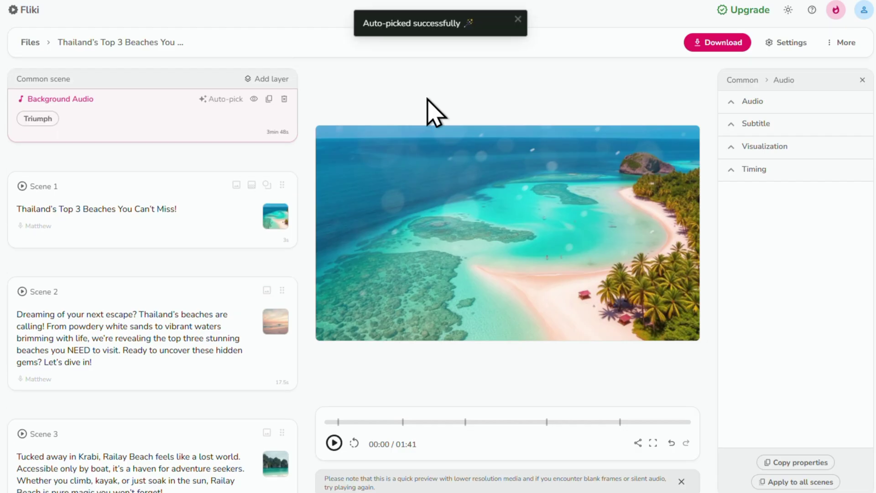
pyautogui.click(333, 443)
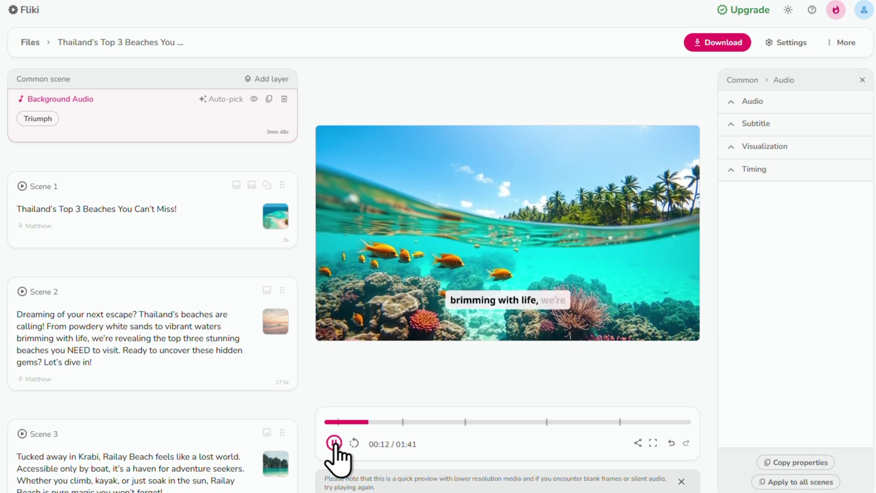
pyautogui.click(334, 442)
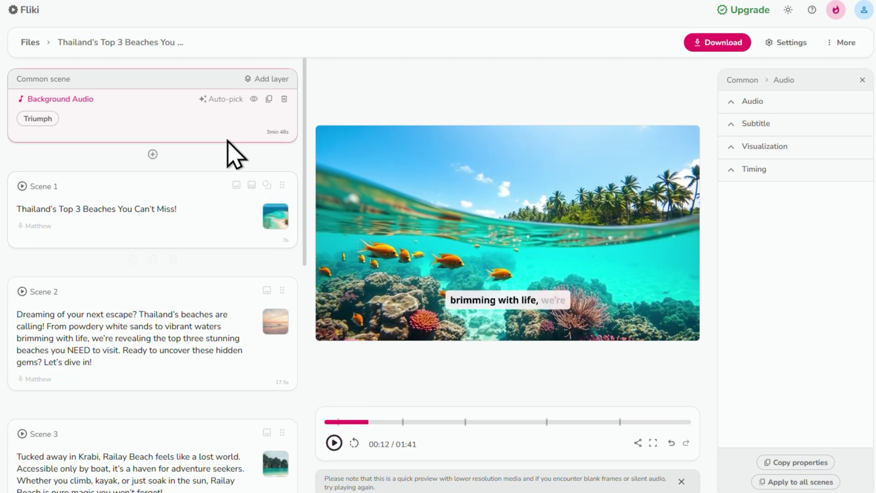
pyautogui.click(37, 118)
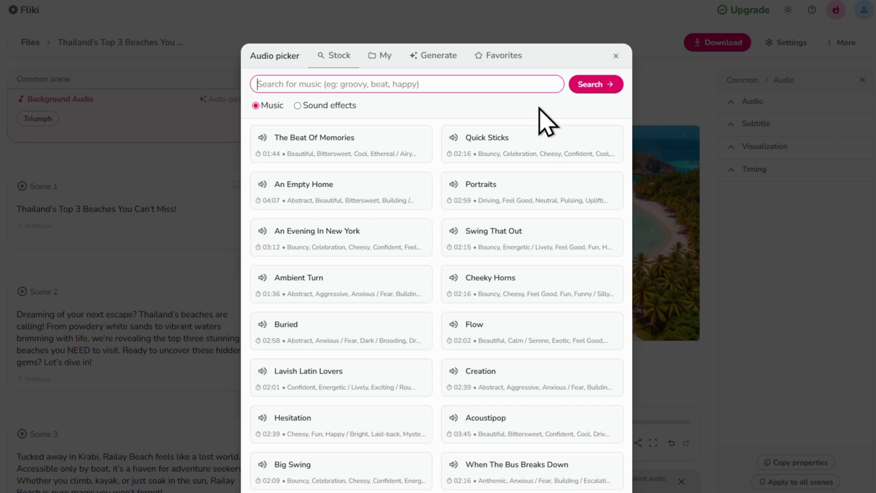
# Dismiss the music picker with Triumph kept as background audio, then scroll the scene list back to Scene 1.
pyautogui.click(616, 57)
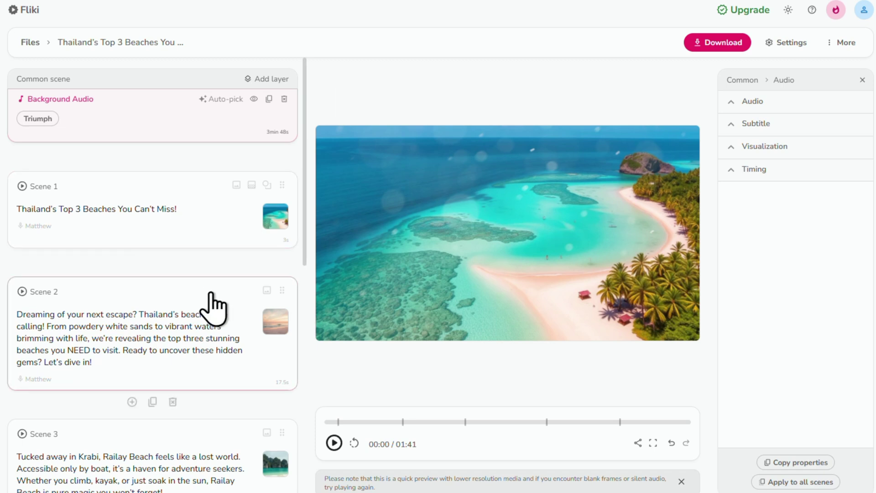
pyautogui.moveTo(305, 248); pyautogui.dragTo(301, 274)
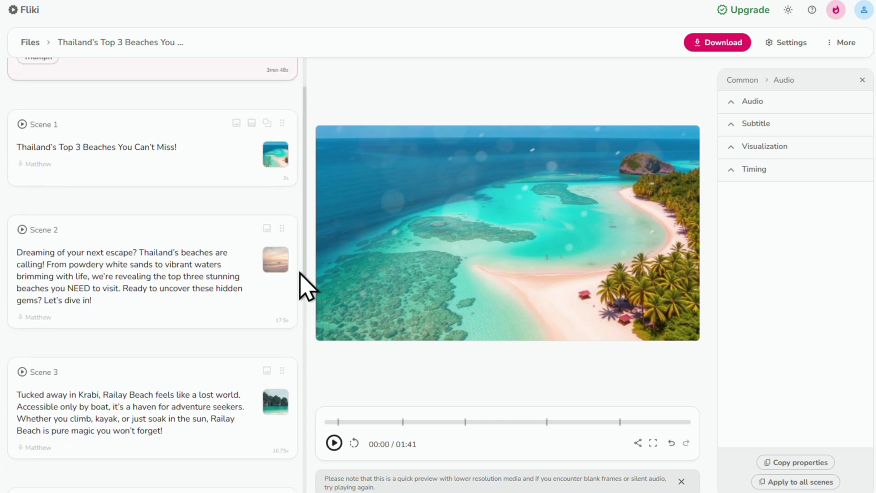
pyautogui.moveTo(284, 122)
pyautogui.mouseDown()
pyautogui.moveTo(279, 375)
pyautogui.moveTo(285, 129)
pyautogui.mouseUp()
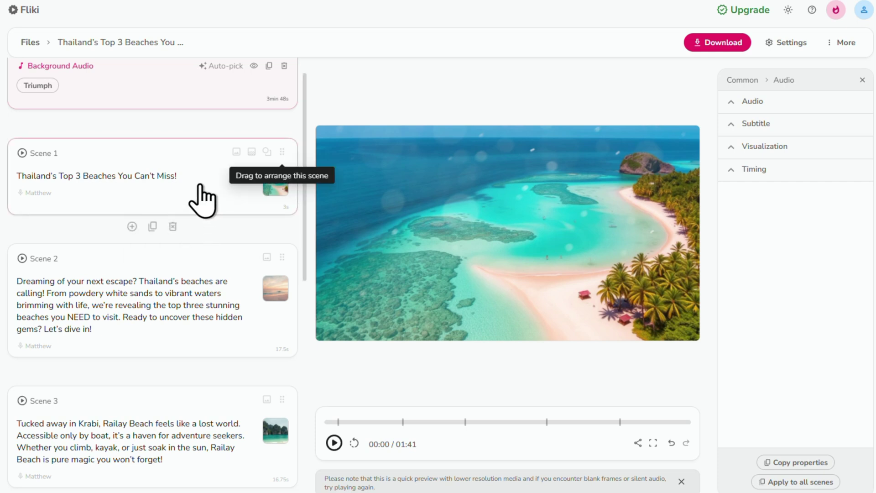
# Expand Scene 1 and open its voiceover's voice choices with Abbi picked for all scenes.
pyautogui.click(190, 153)
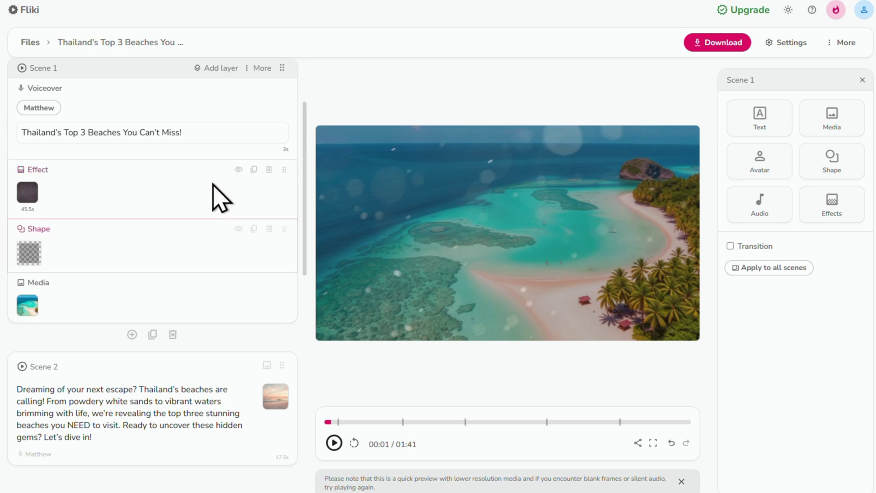
pyautogui.click(214, 67)
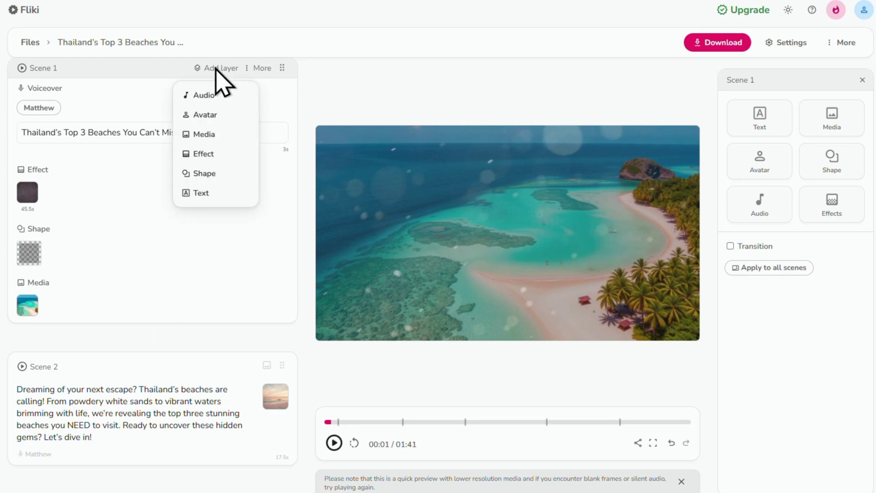
pyautogui.click(283, 114)
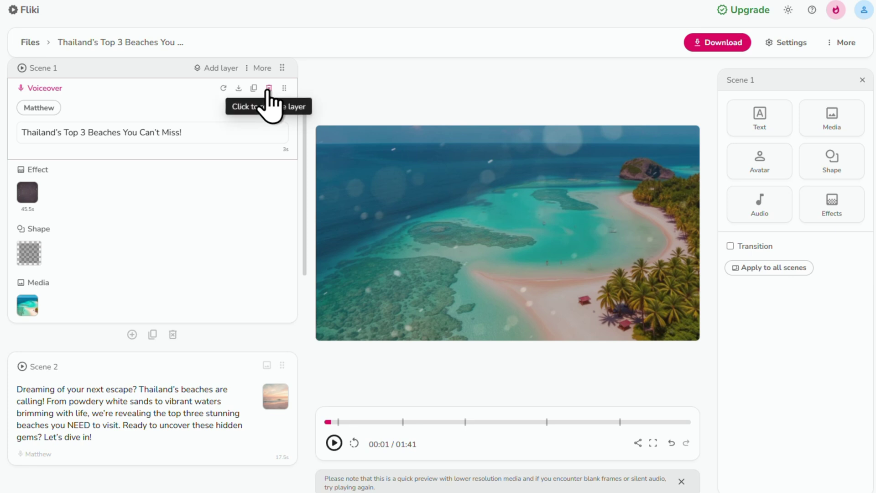
pyautogui.doubleClick(186, 99)
pyautogui.click(49, 108)
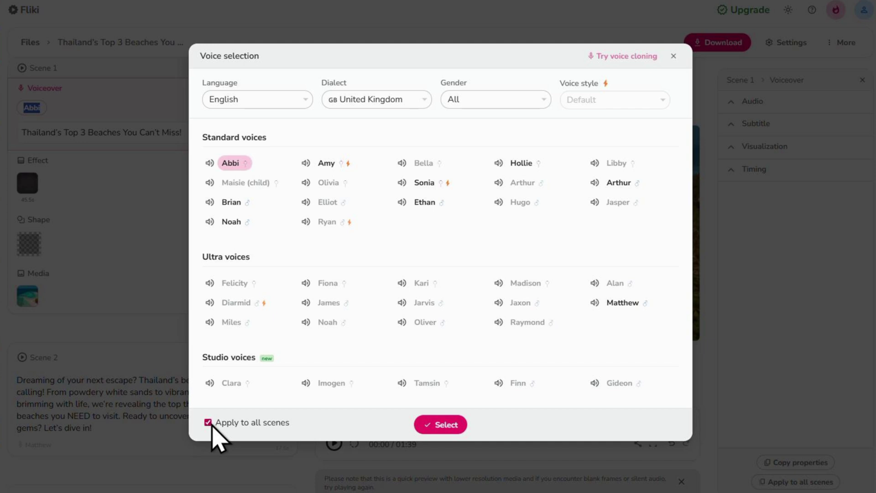
# Apply the Abbi voice to every scene.
pyautogui.click(456, 426)
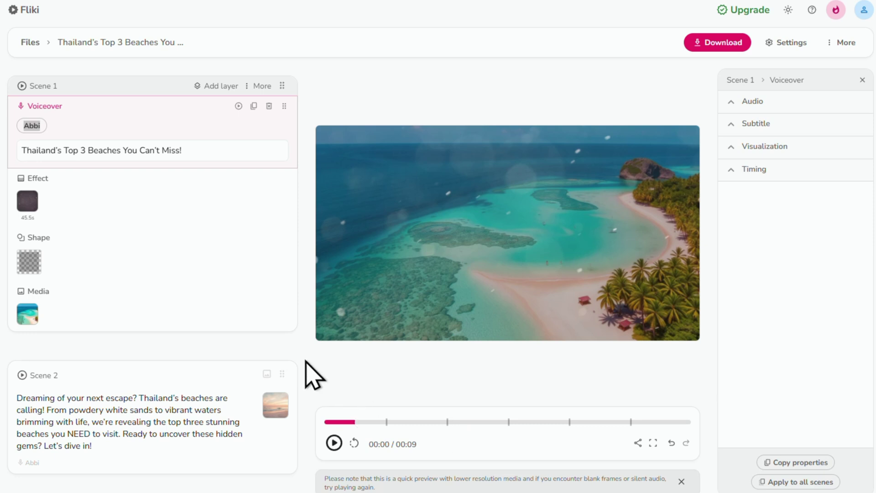
pyautogui.moveTo(292, 360)
pyautogui.scroll(-4, 289, 357)
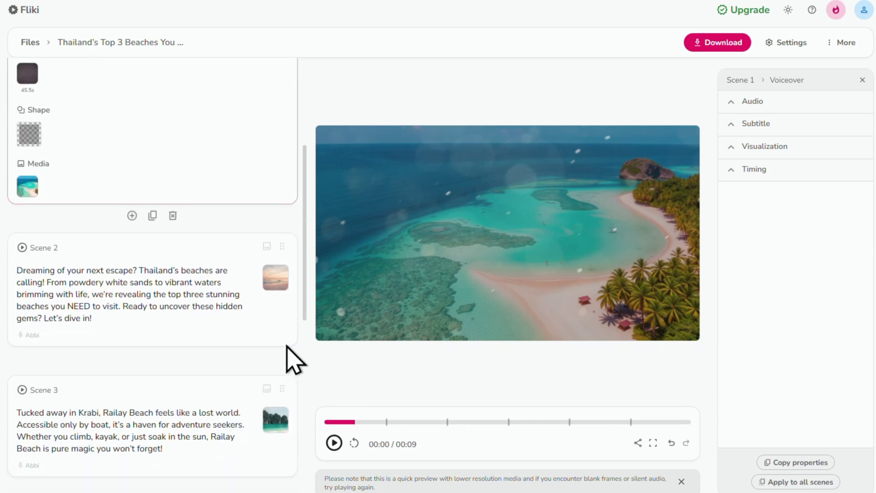
pyautogui.moveTo(225, 344)
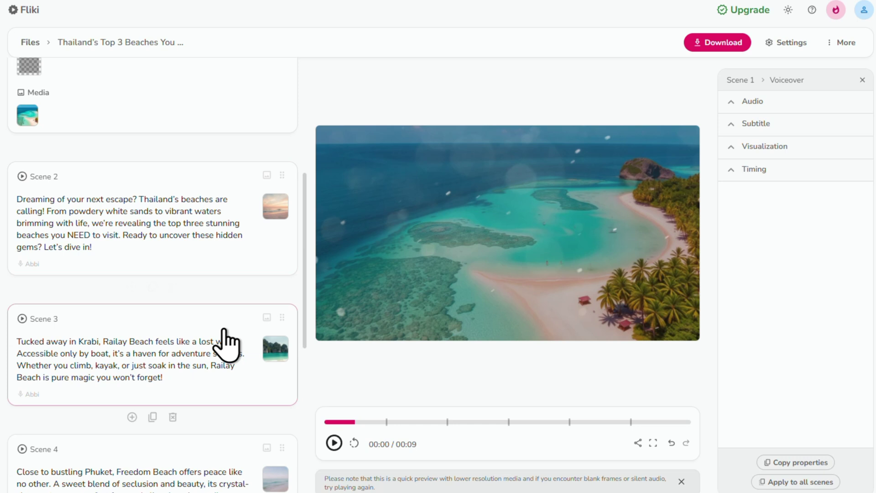
pyautogui.moveTo(283, 291)
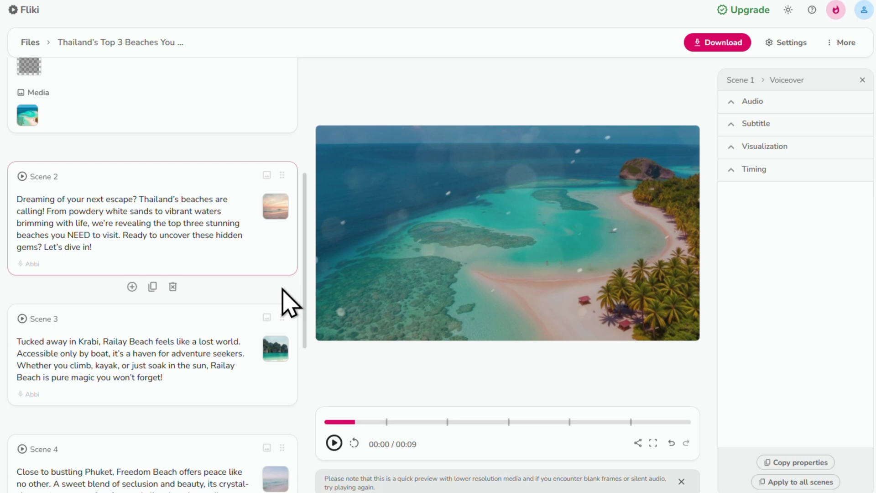
# Reword Scene 2's narration and style its captions in Luckiest Guy at size 40.
pyautogui.click(196, 220)
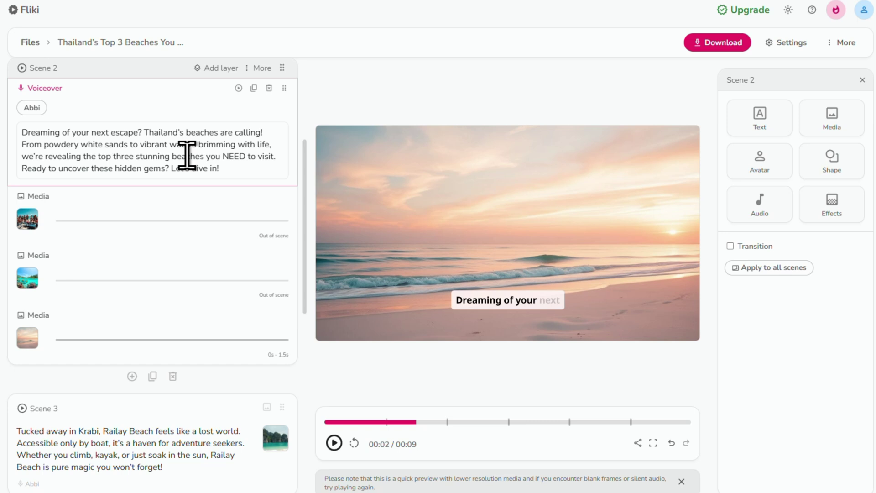
pyautogui.click(229, 165)
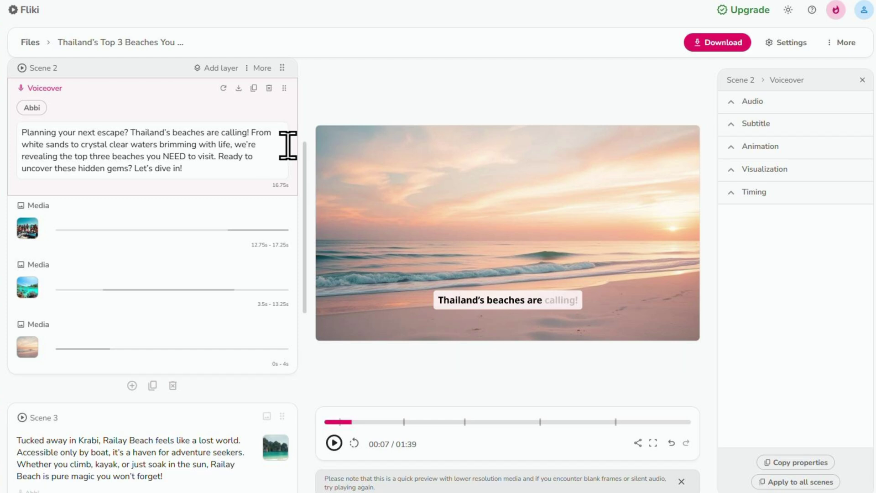
pyautogui.click(735, 124)
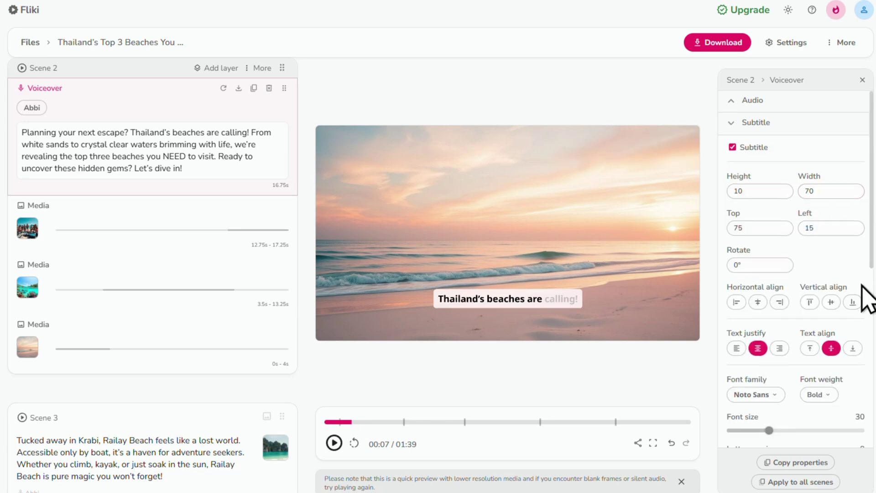
pyautogui.scroll(-4, 860, 303)
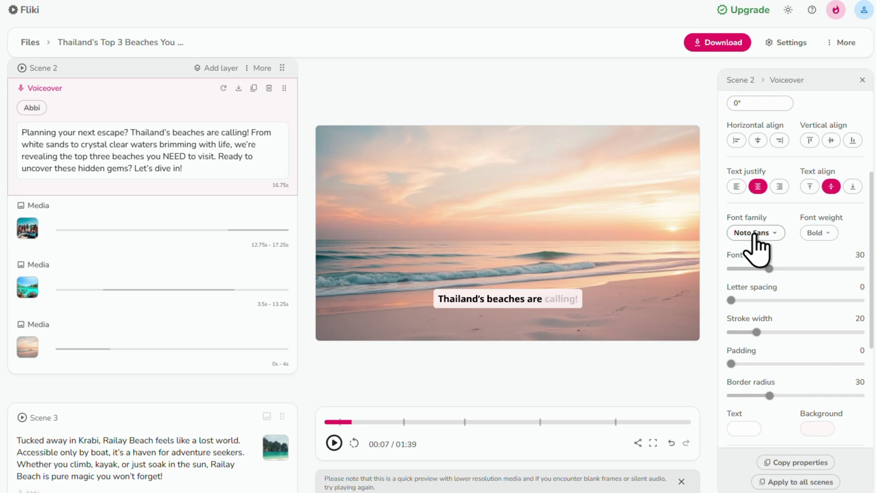
pyautogui.click(754, 233)
pyautogui.click(757, 79)
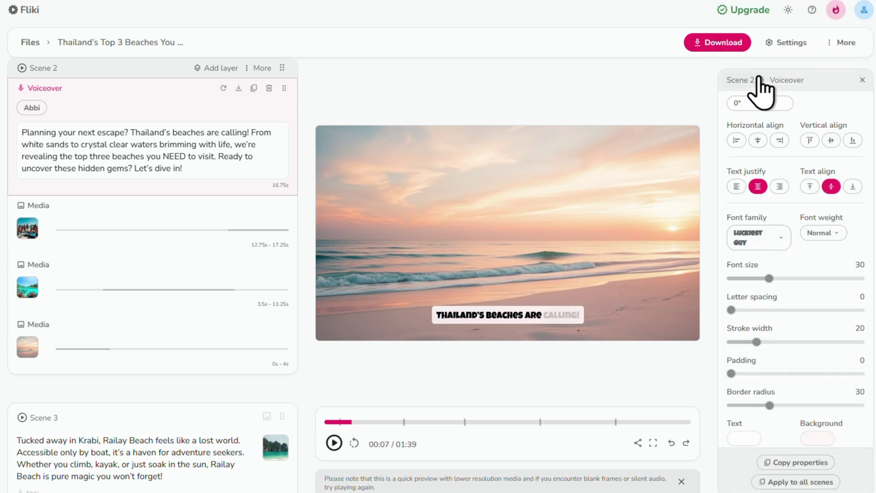
pyautogui.moveTo(771, 279); pyautogui.dragTo(781, 279)
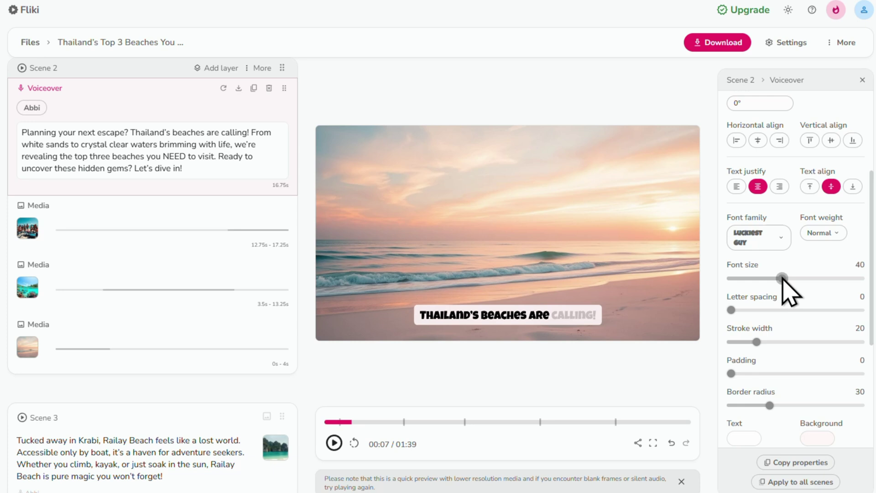
# Set Scene 2's captions to Phrase display and copy these caption settings to all voiceovers.
pyautogui.scroll(-3, 812, 385)
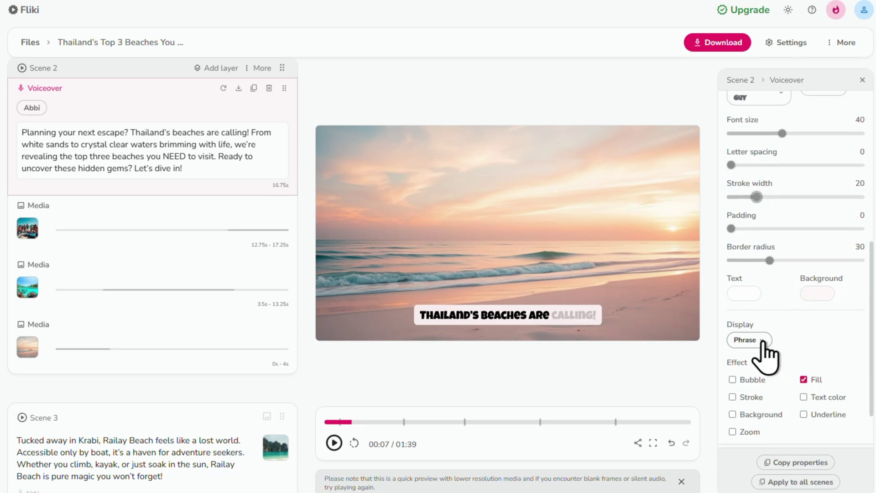
pyautogui.click(763, 341)
pyautogui.click(752, 323)
pyautogui.click(761, 341)
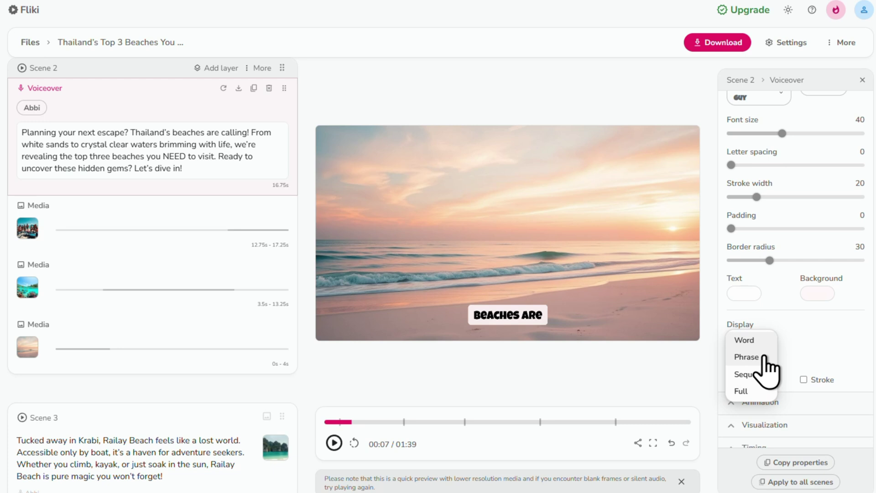
pyautogui.click(765, 358)
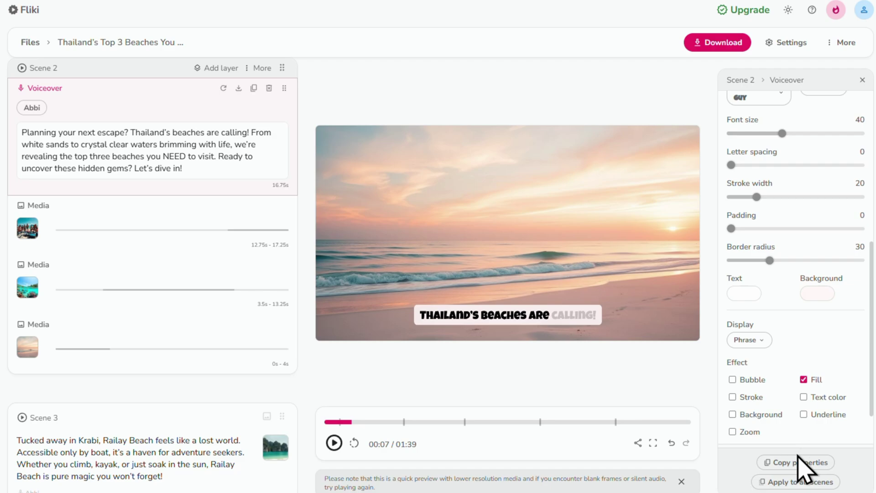
pyautogui.click(794, 484)
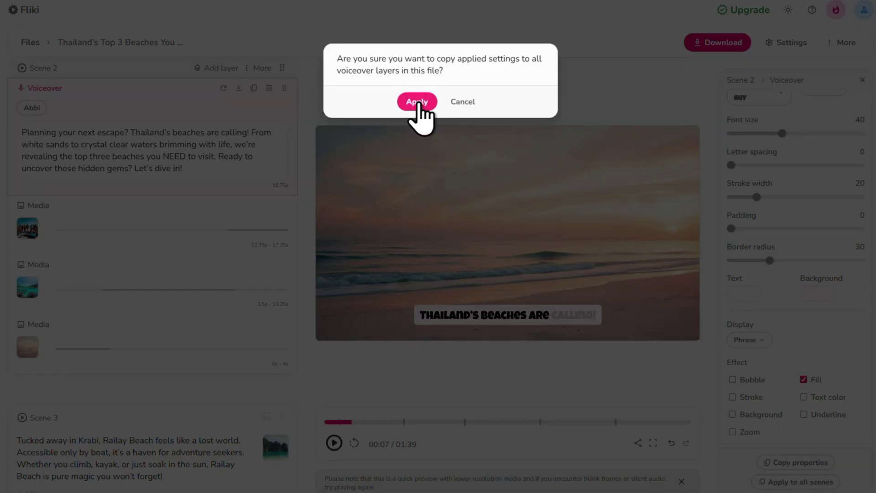
# Apply Scene 2's caption styling to all voiceovers and AI-regenerate Scene 2's beach group image.
pyautogui.click(416, 106)
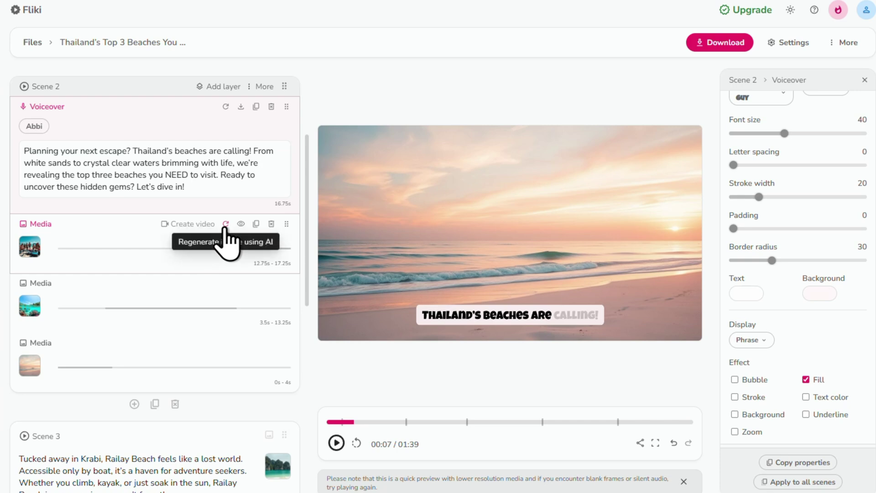
pyautogui.click(225, 224)
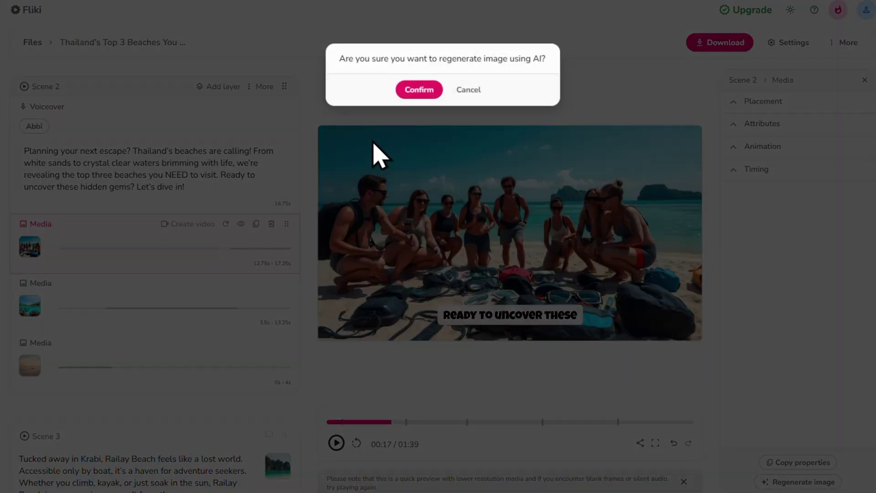
pyautogui.click(419, 90)
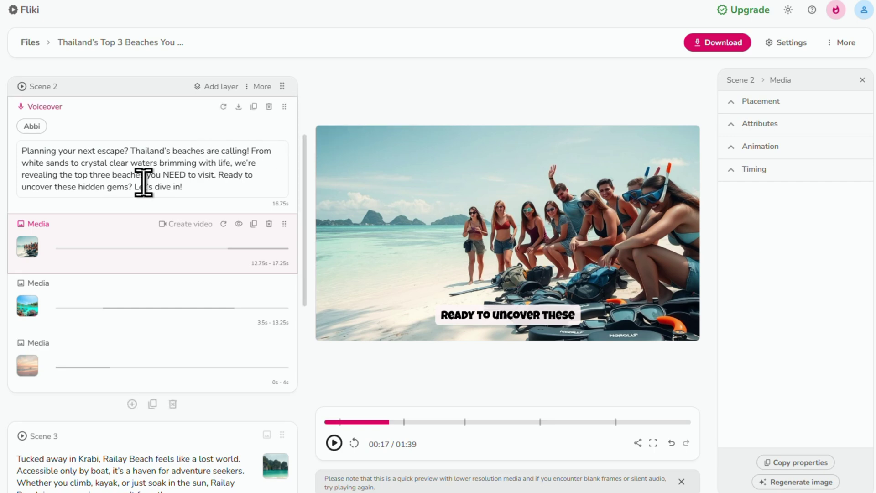
# Swap Scene 2's snorkel image for the 5s Crystal clear water stock video.
pyautogui.click(28, 246)
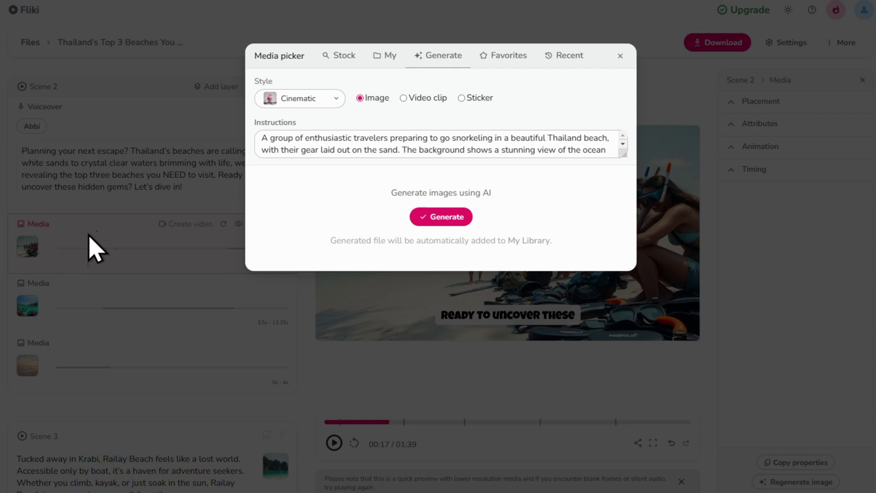
pyautogui.click(344, 58)
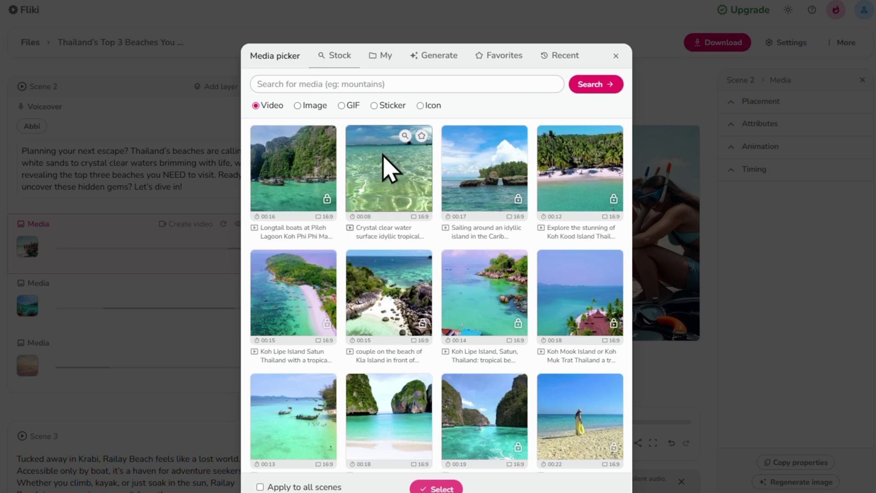
pyautogui.click(389, 181)
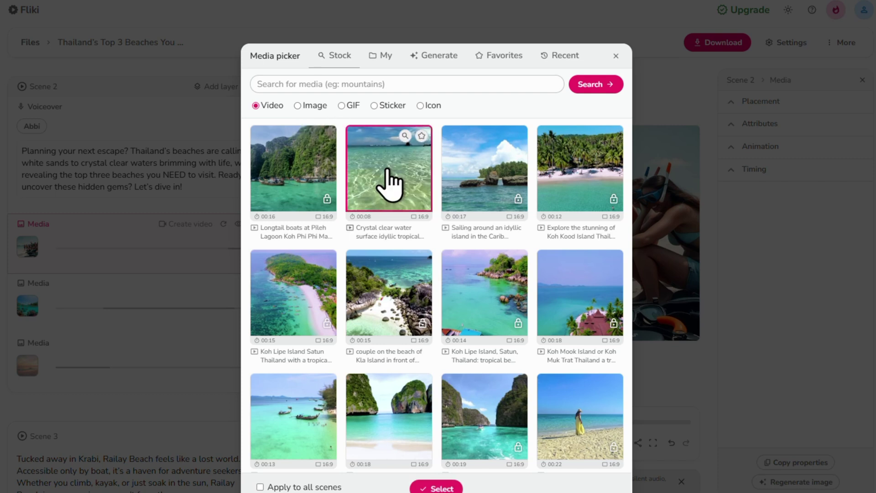
pyautogui.click(425, 488)
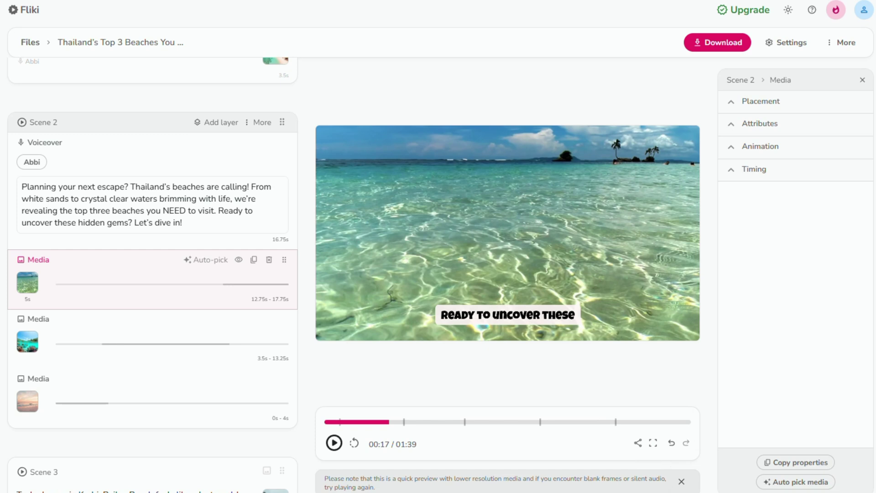
# Set Scene 2's transition to Blur with a Whoosh sound effect and apply it to all scenes.
pyautogui.click(144, 125)
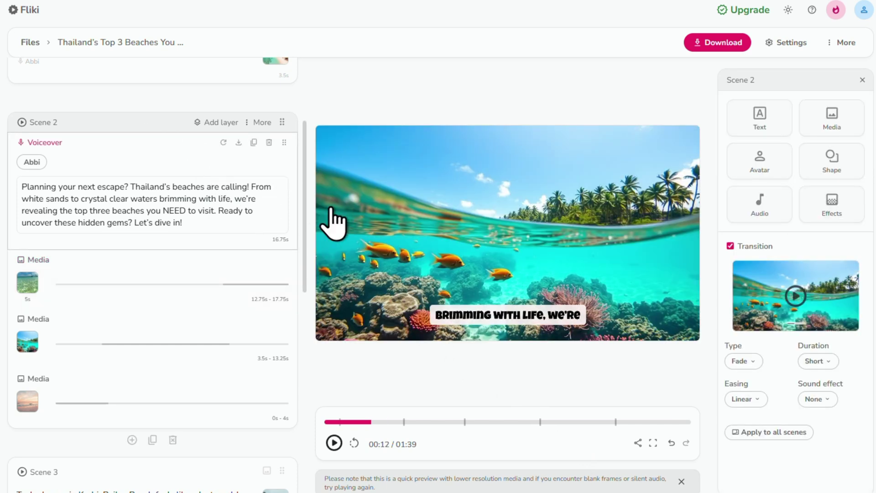
pyautogui.click(756, 362)
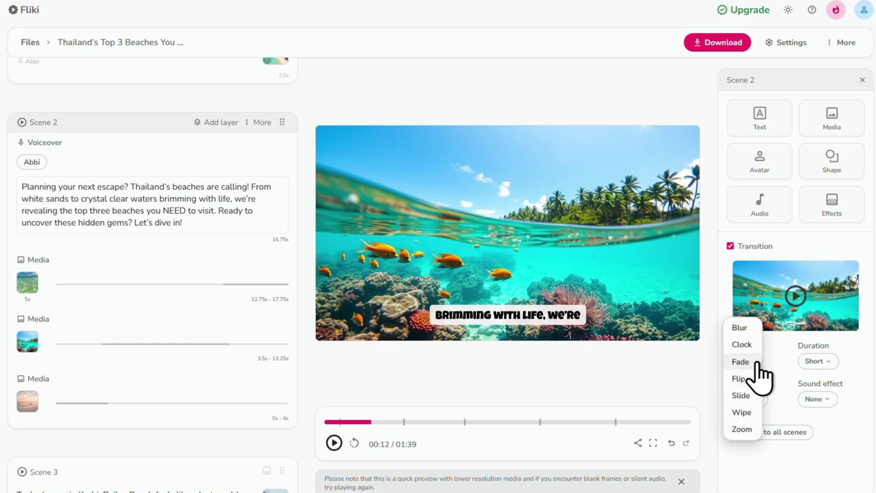
pyautogui.click(750, 328)
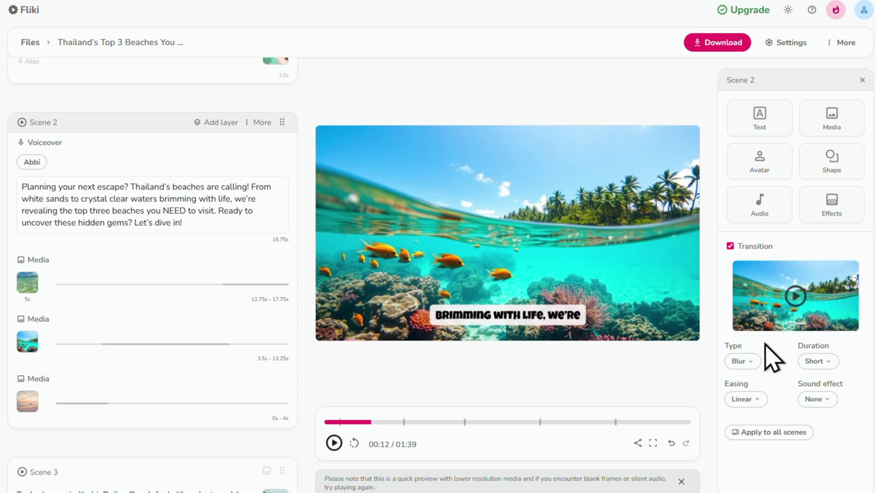
pyautogui.click(830, 402)
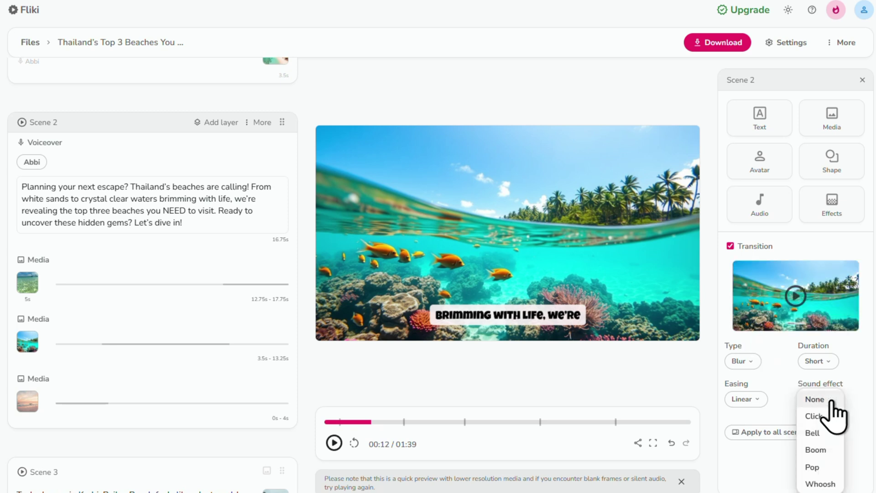
pyautogui.click(823, 485)
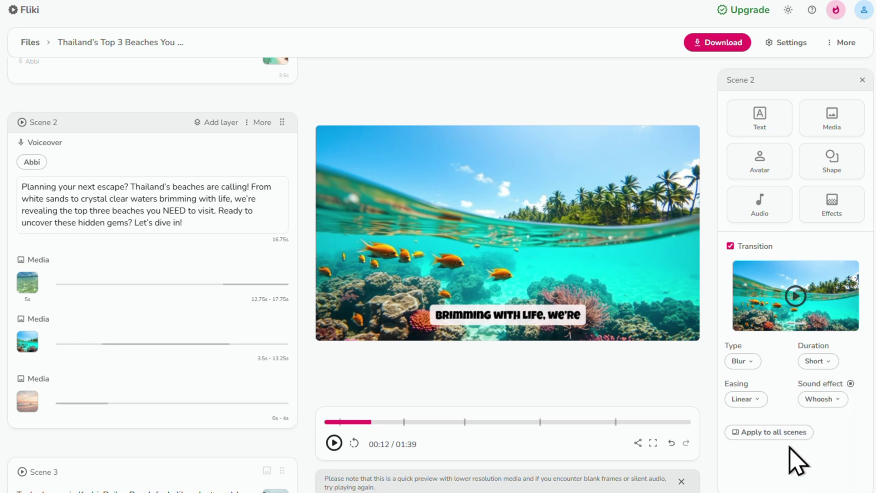
pyautogui.click(778, 434)
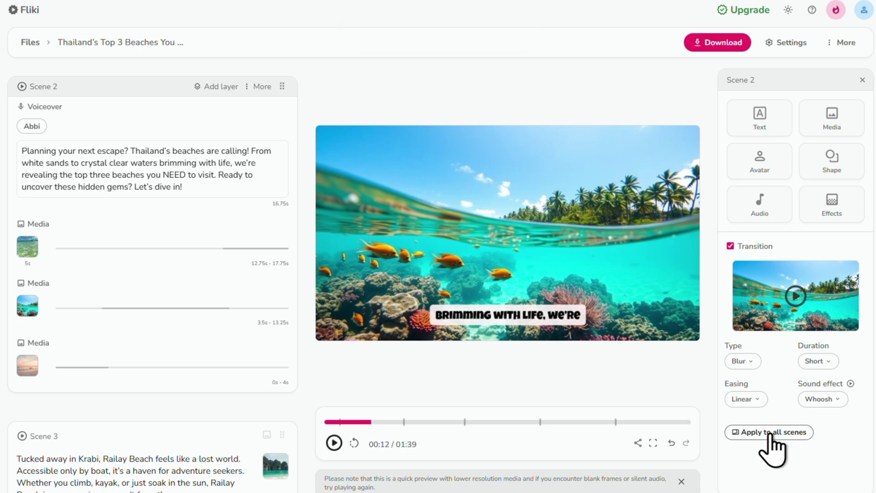
pyautogui.click(774, 52)
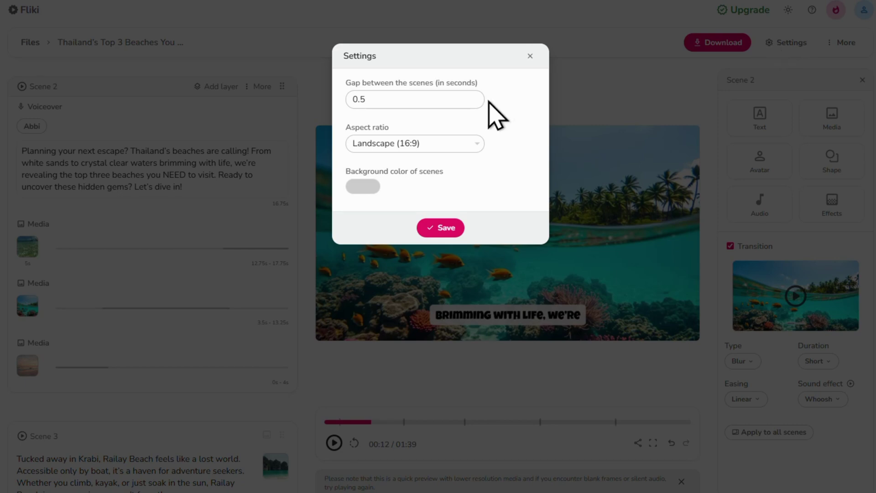
pyautogui.click(477, 146)
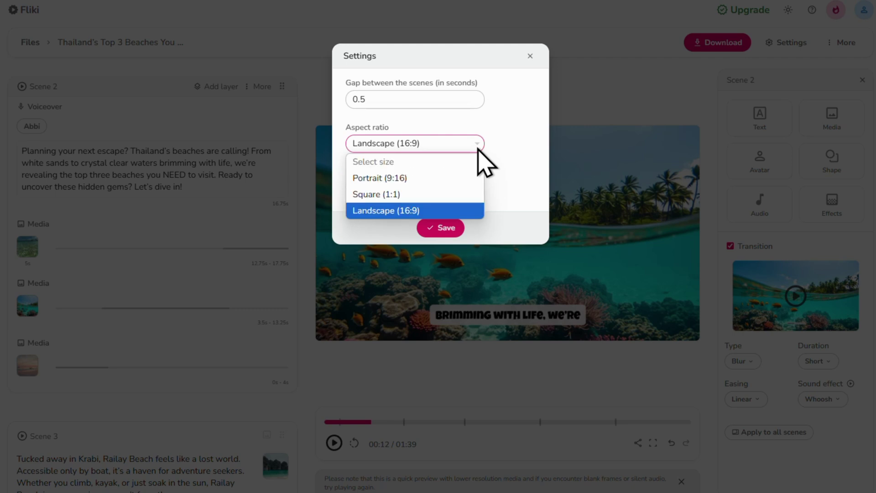
pyautogui.click(458, 211)
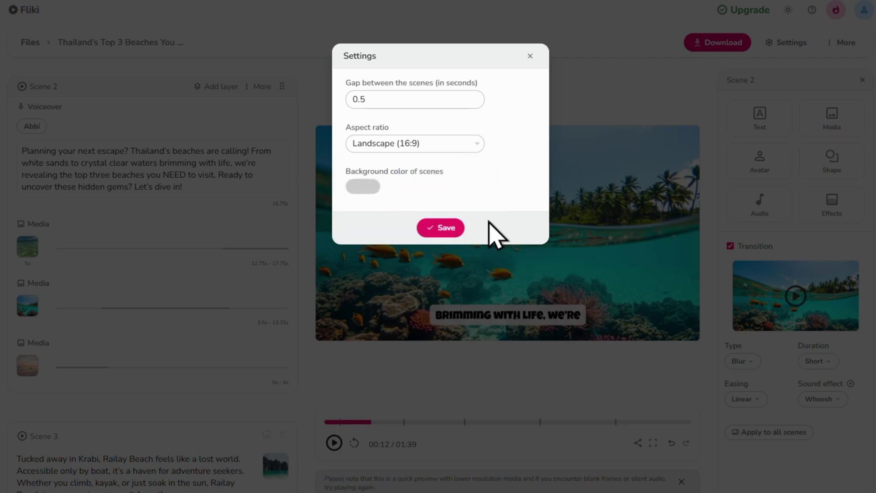
pyautogui.click(444, 228)
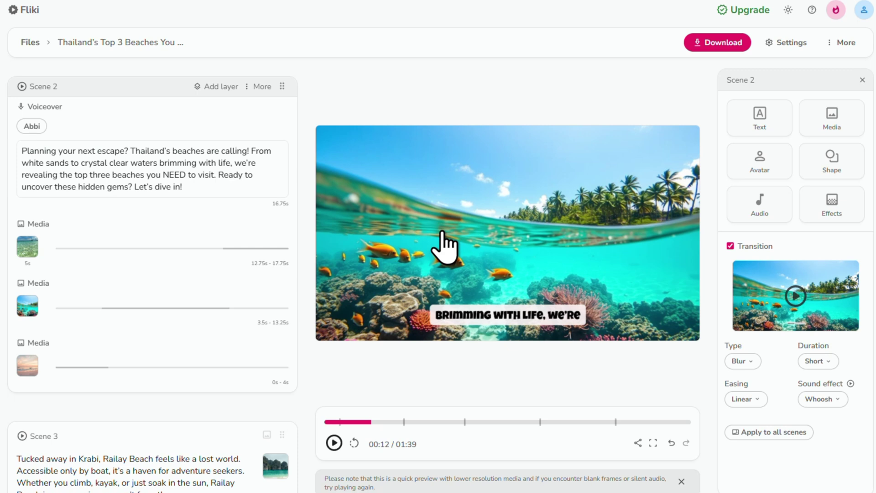
# Start a new 720p MP4 export, preview the result and download the MP4 file.
pyautogui.click(723, 47)
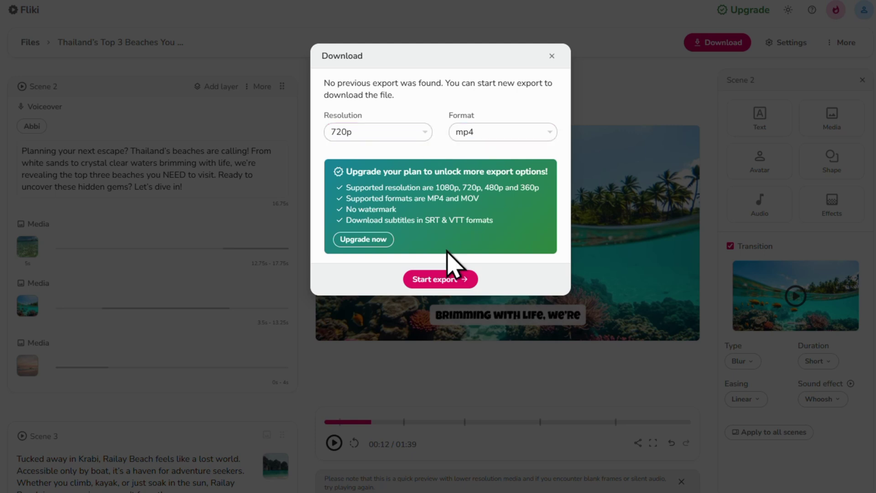
pyautogui.click(440, 279)
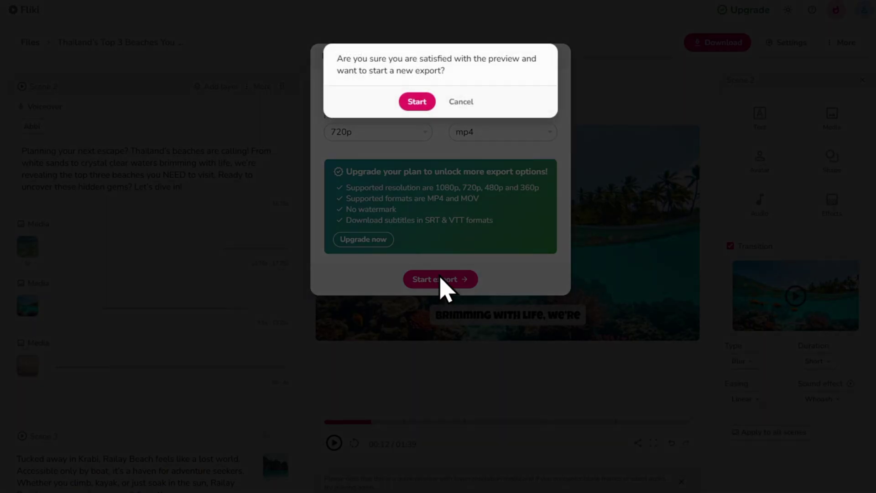
pyautogui.click(417, 102)
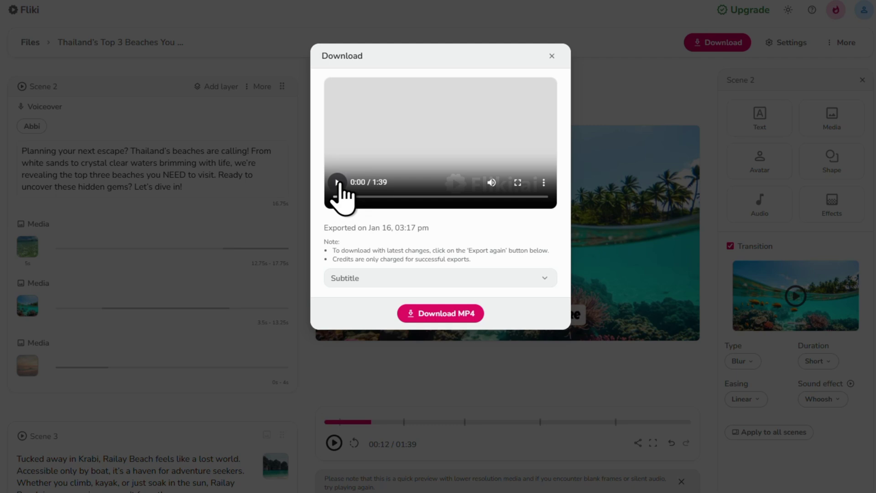
pyautogui.click(337, 182)
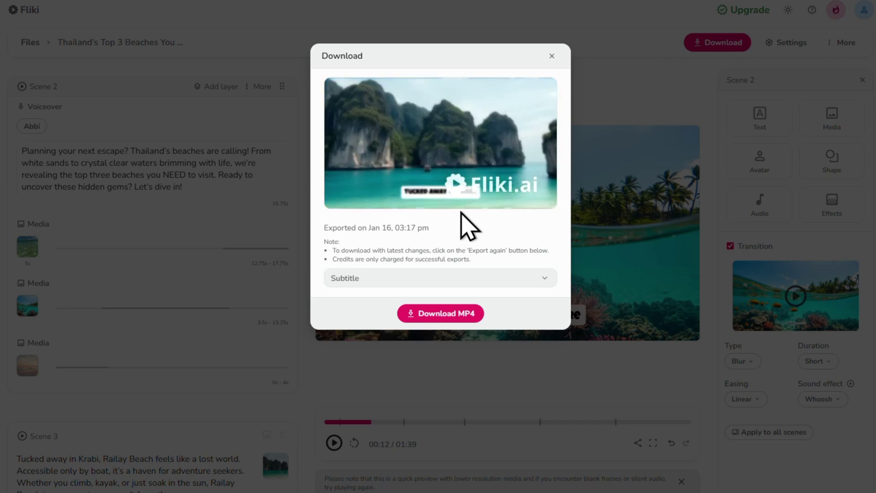
pyautogui.click(447, 316)
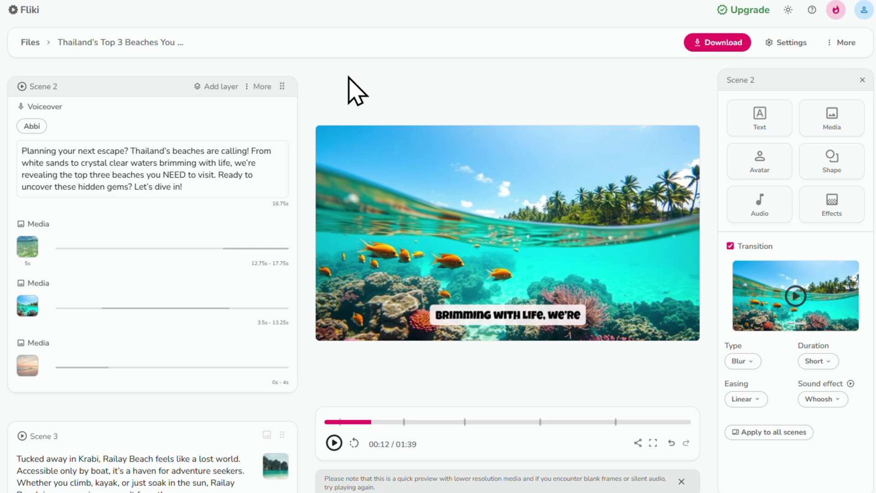
# Start a new Thumbnail design from Home with the pasted Thailand top 3 beaches topic.
pyautogui.click(27, 9)
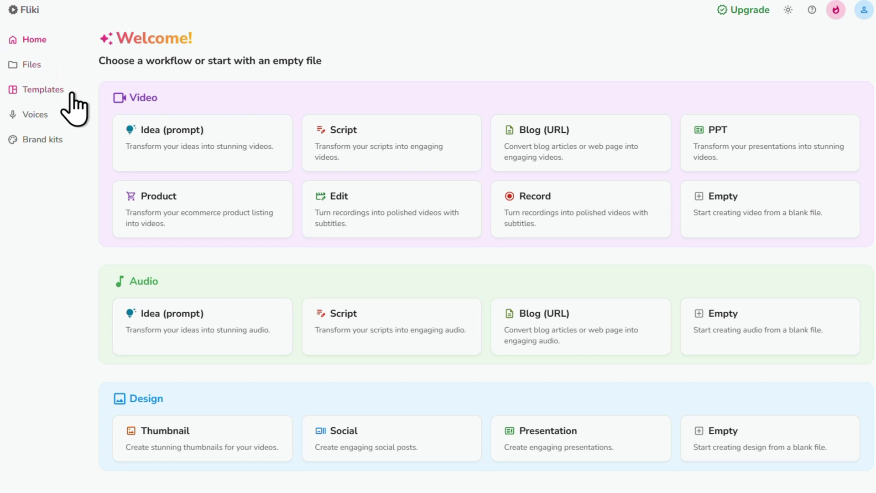
pyautogui.click(192, 449)
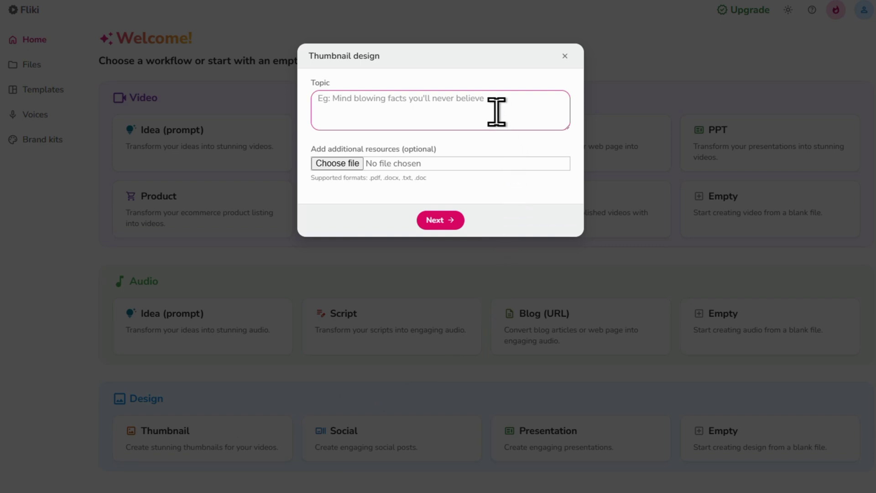
pyautogui.write('Thailand’s Top 3 Beaches You Can’t Miss!')
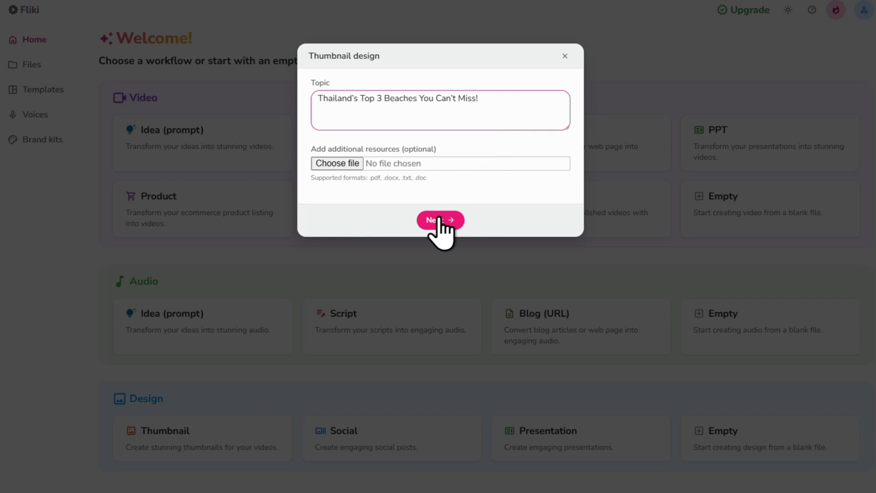
pyautogui.click(439, 219)
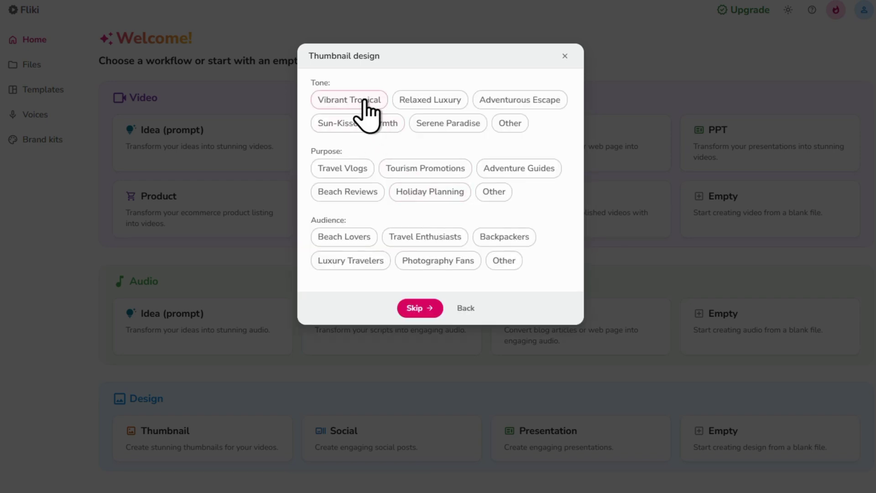
# Choose the Vibrant Tropical tone, Travel Vlogs purpose and Beach Lovers audience.
pyautogui.click(365, 105)
pyautogui.click(368, 176)
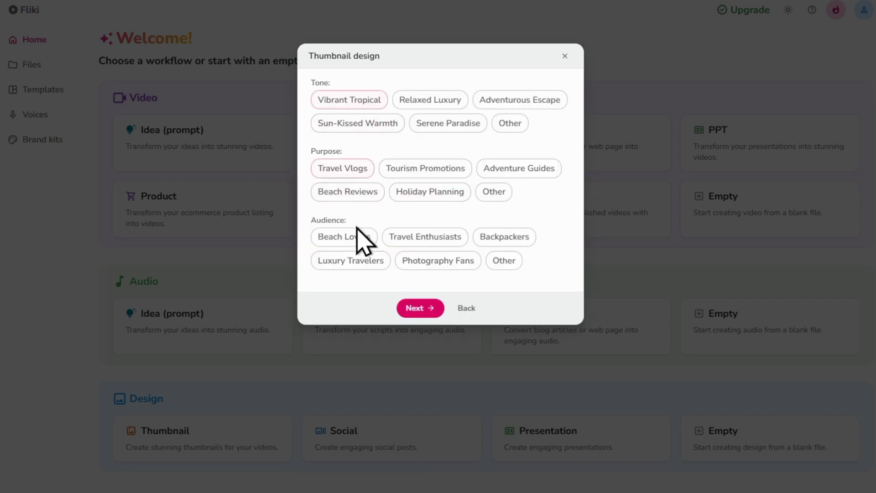
pyautogui.click(354, 236)
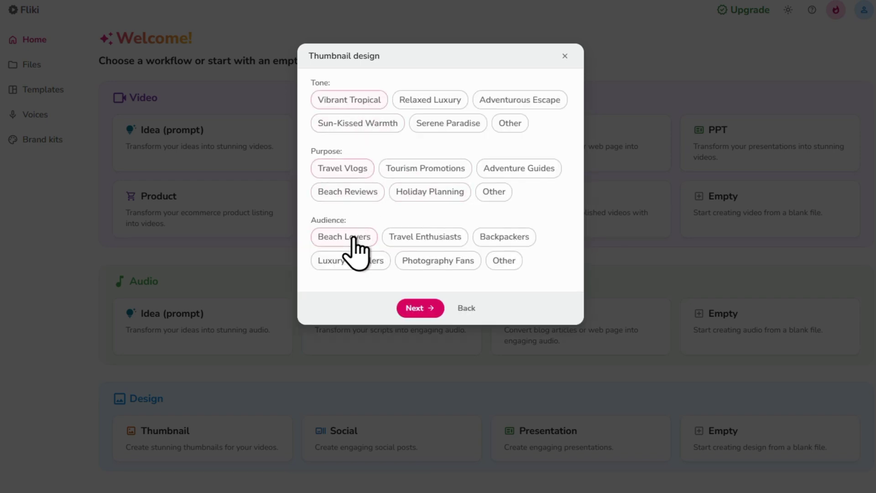
pyautogui.click(420, 309)
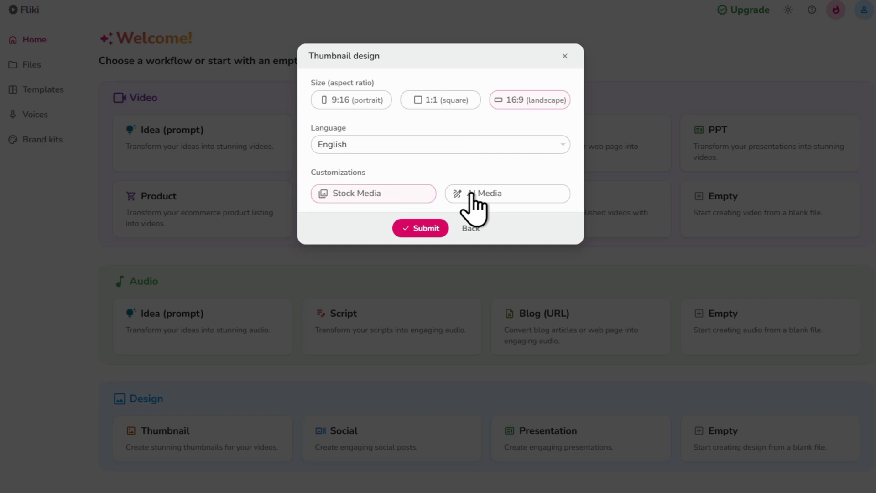
# Use Cinematic AI-generated media for the thumbnail and submit it for generation.
pyautogui.click(504, 197)
pyautogui.click(527, 215)
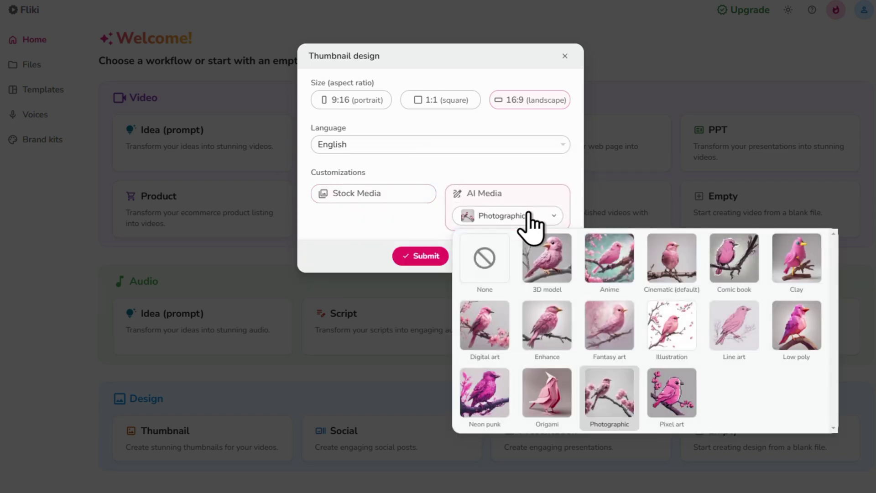
pyautogui.click(673, 278)
pyautogui.click(427, 259)
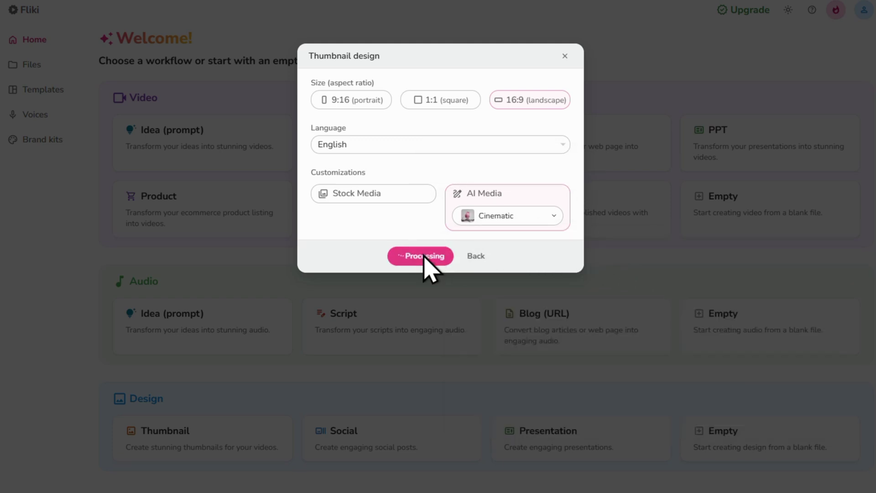